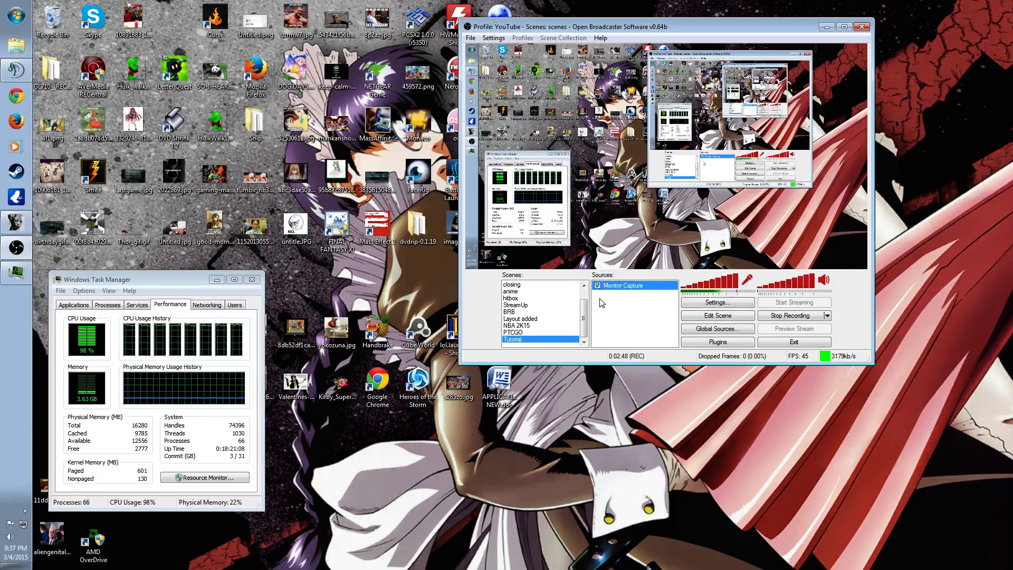
Step: Try to add a Video Capture Device source using the AVerMedia HD Capture C985 with its audio input disabled
right_click(617, 307)
mouse_move(619, 308)
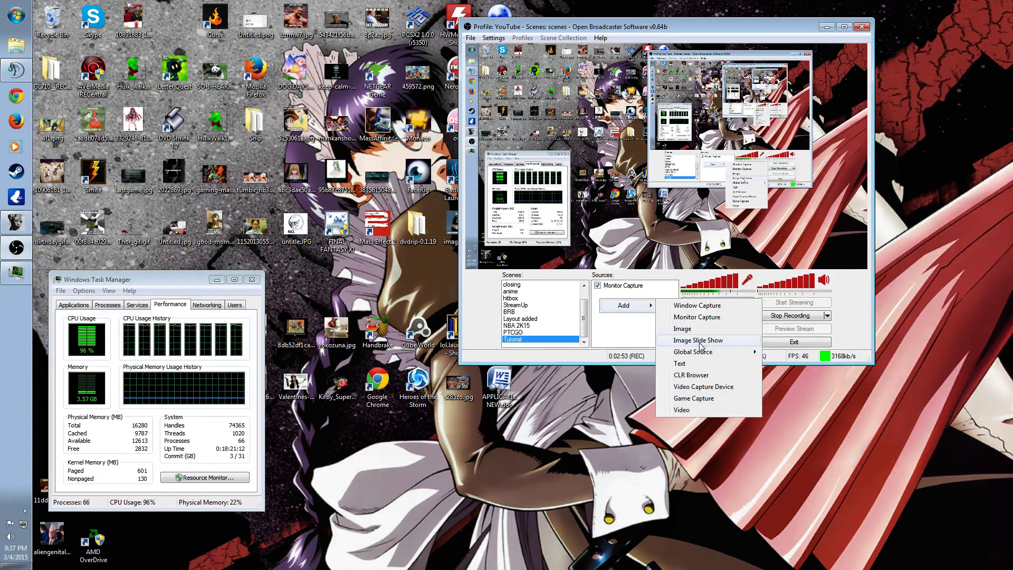
left_click(701, 387)
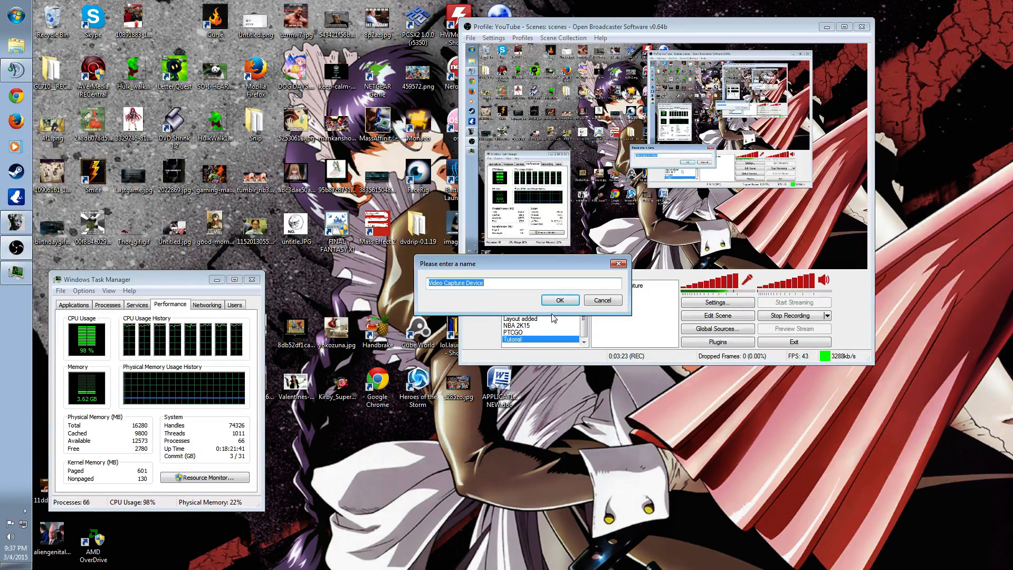
left_click(560, 300)
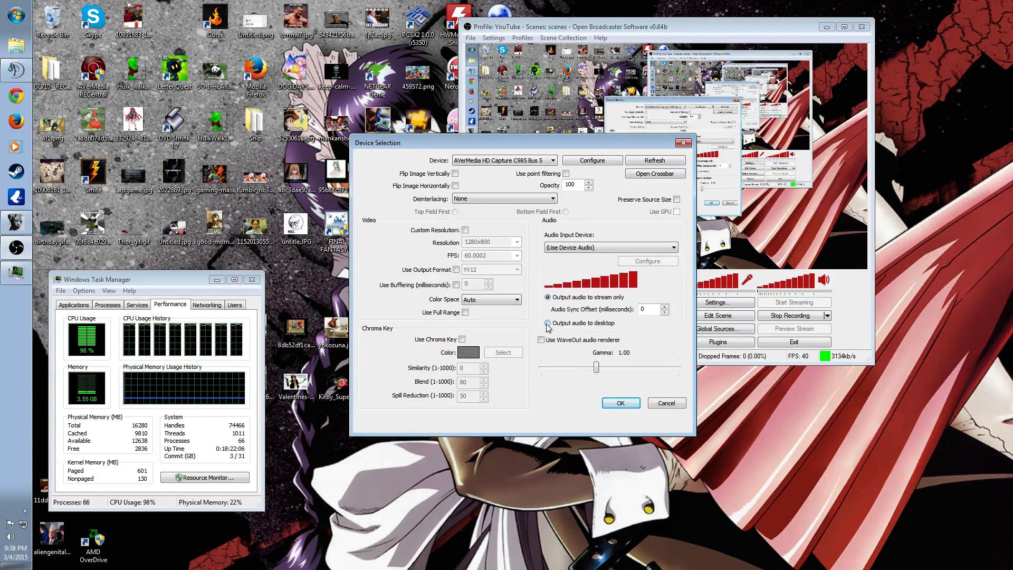
left_click(639, 248)
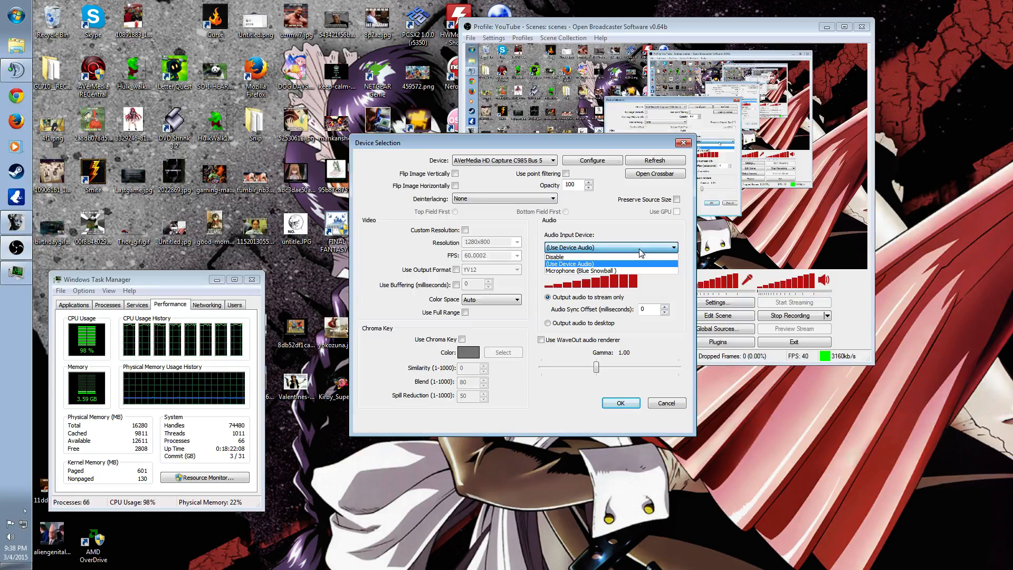
left_click(624, 257)
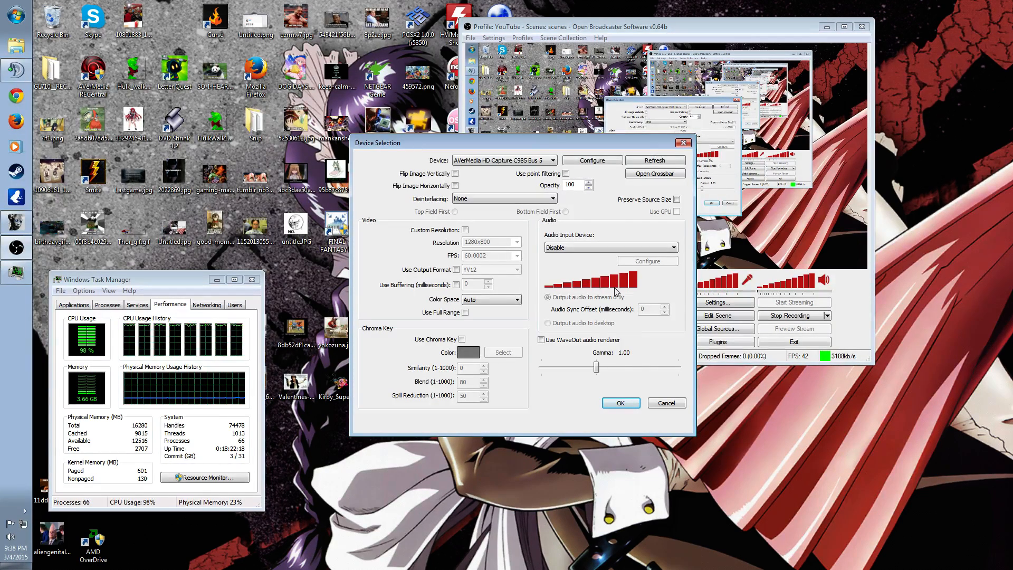
left_click(620, 404)
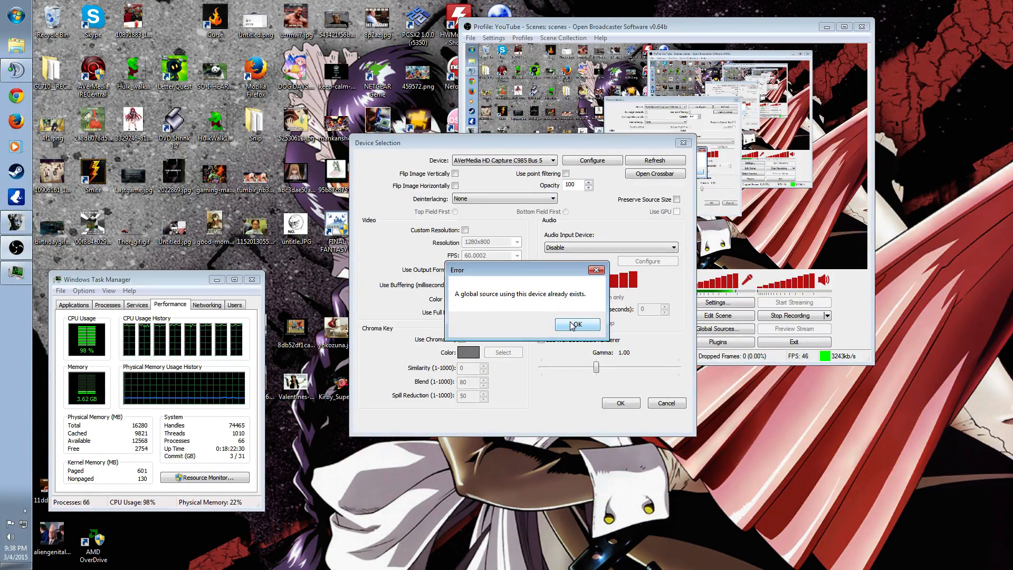
left_click(570, 325)
left_click(663, 404)
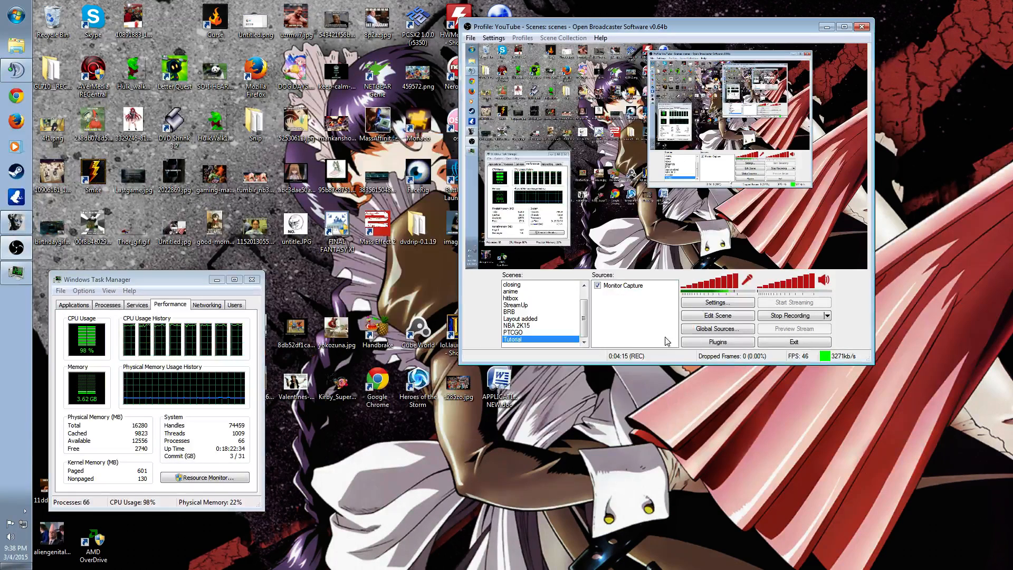
Step: Add the existing global source Aver MEdia to the Tutorial scene, keeping its suggested name
right_click(617, 305)
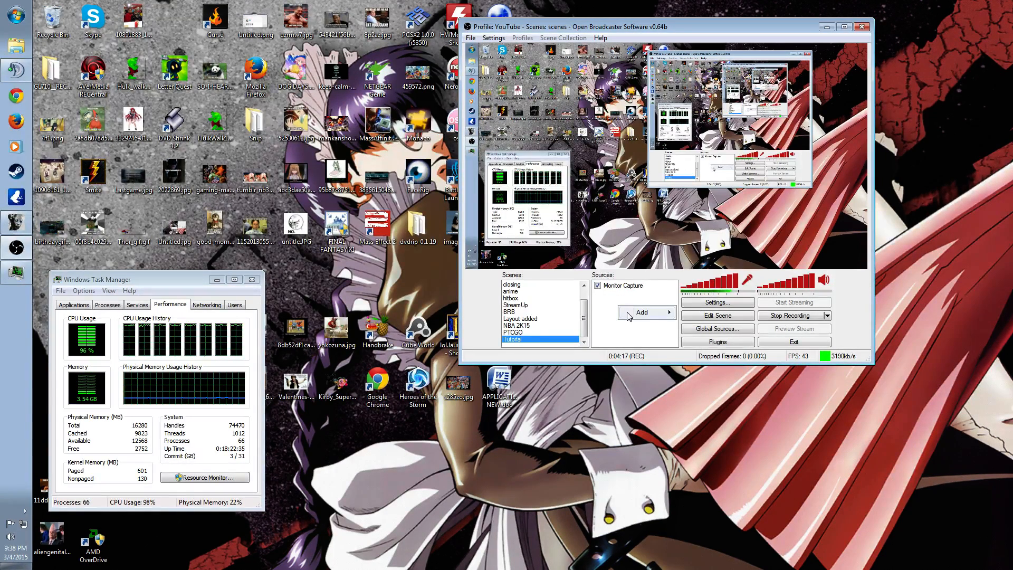
mouse_move(635, 317)
mouse_move(734, 360)
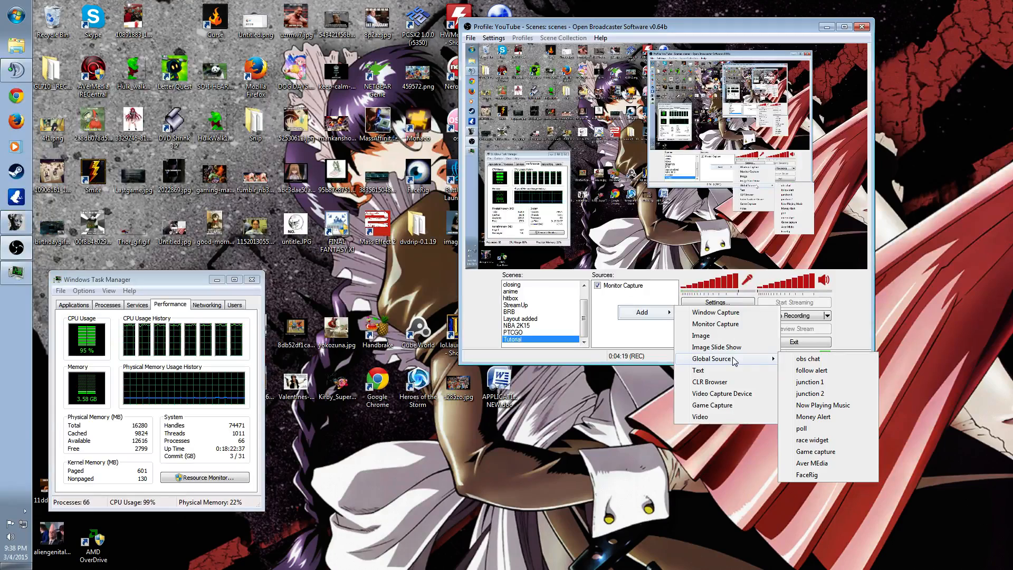
left_click(812, 463)
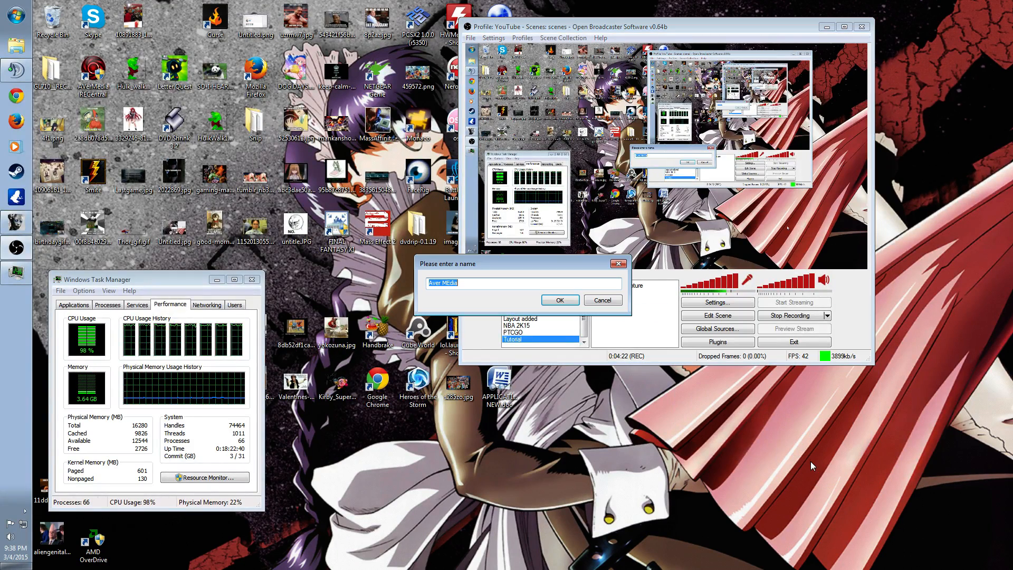
left_click(551, 300)
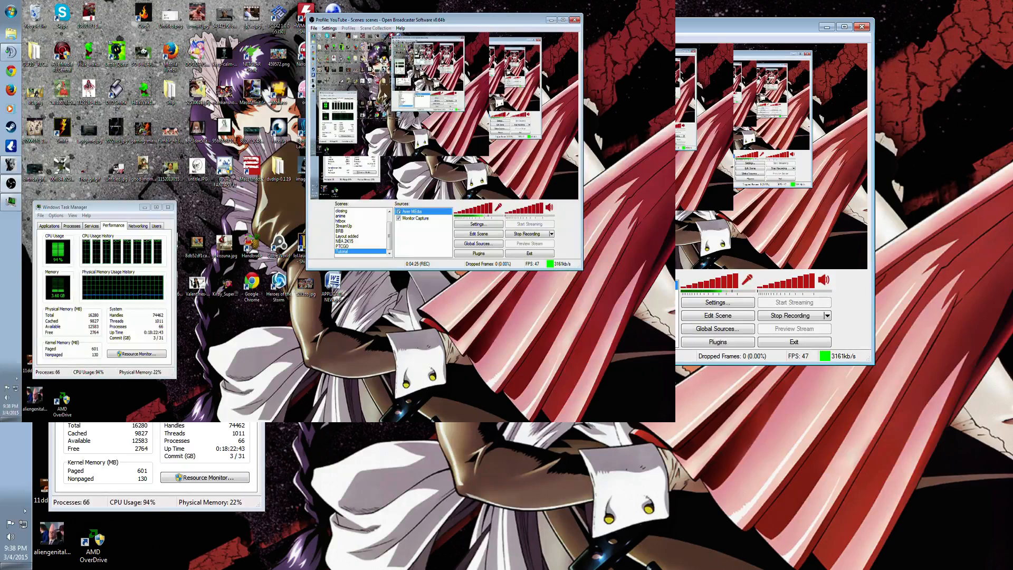
Step: Hide the Monitor Capture source and enlarge the Aver MEdia source in the scene until it fills the frame
left_click(399, 218)
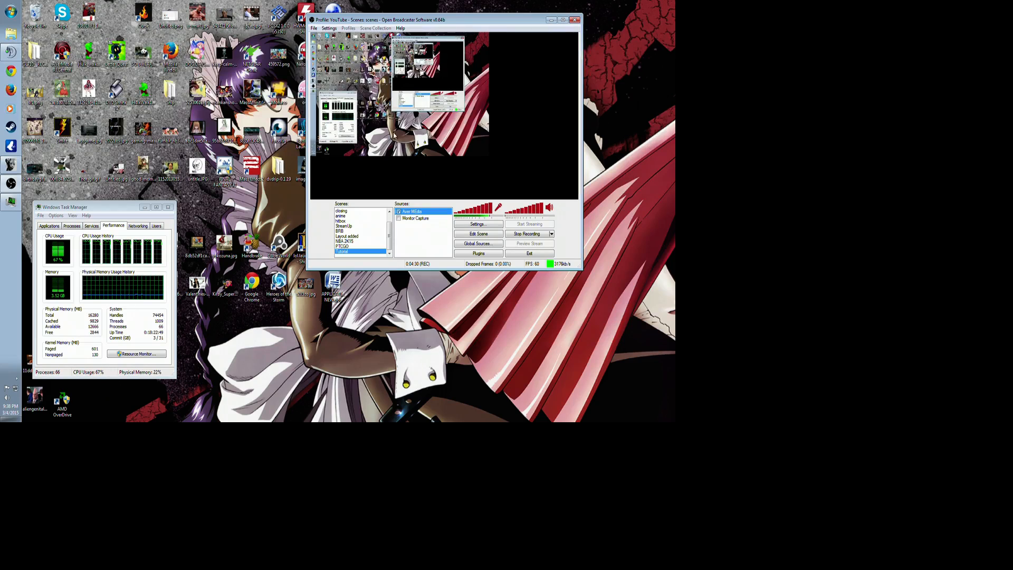
left_click(495, 235)
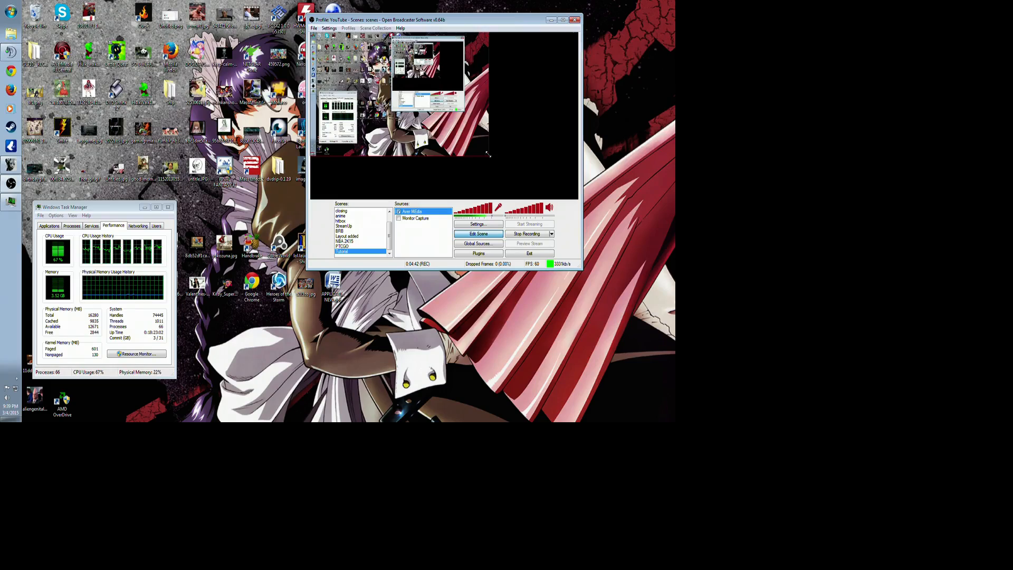
left_click_drag(488, 154, 540, 185)
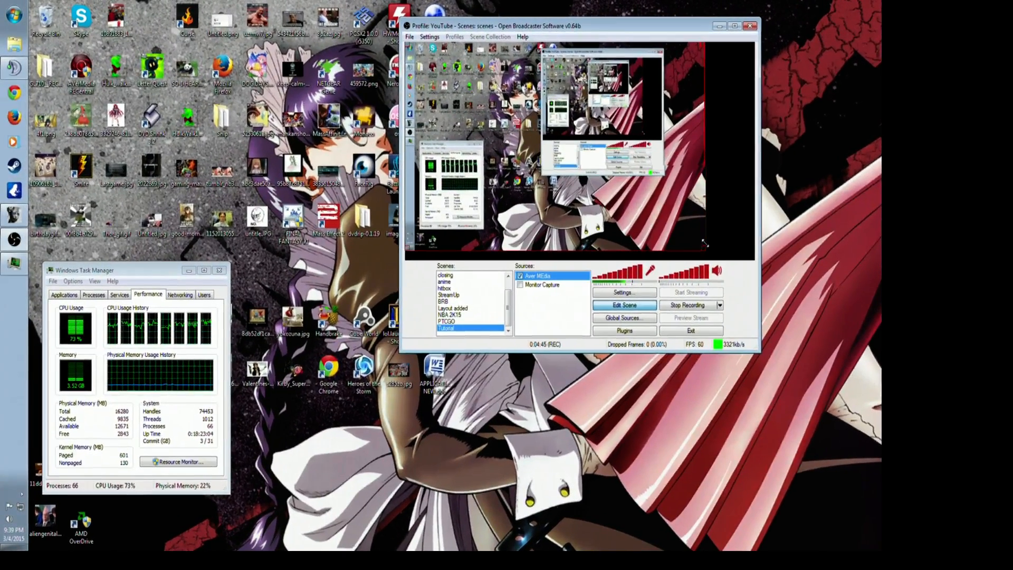
left_click_drag(705, 243, 718, 250)
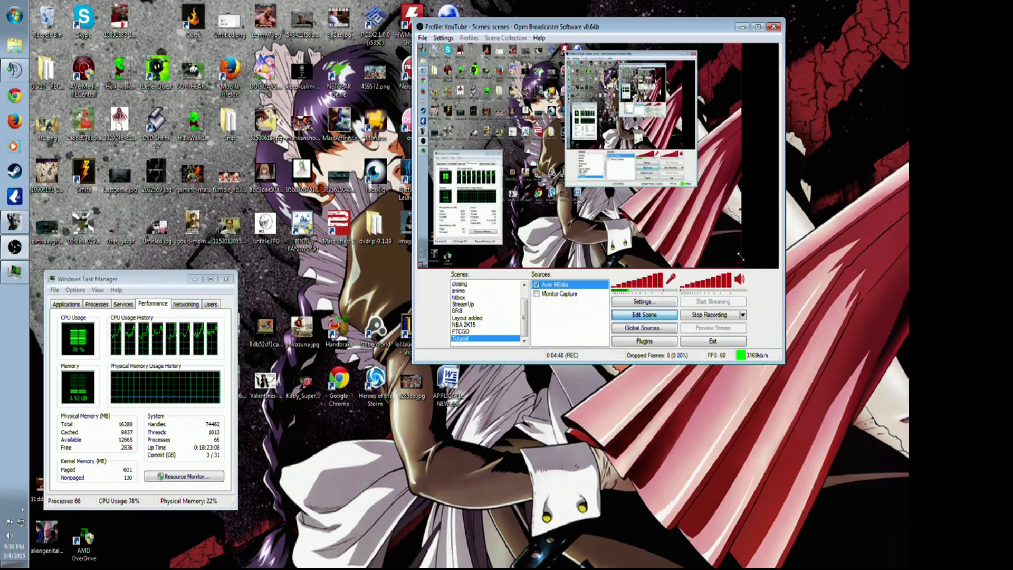
left_click_drag(741, 257, 745, 261)
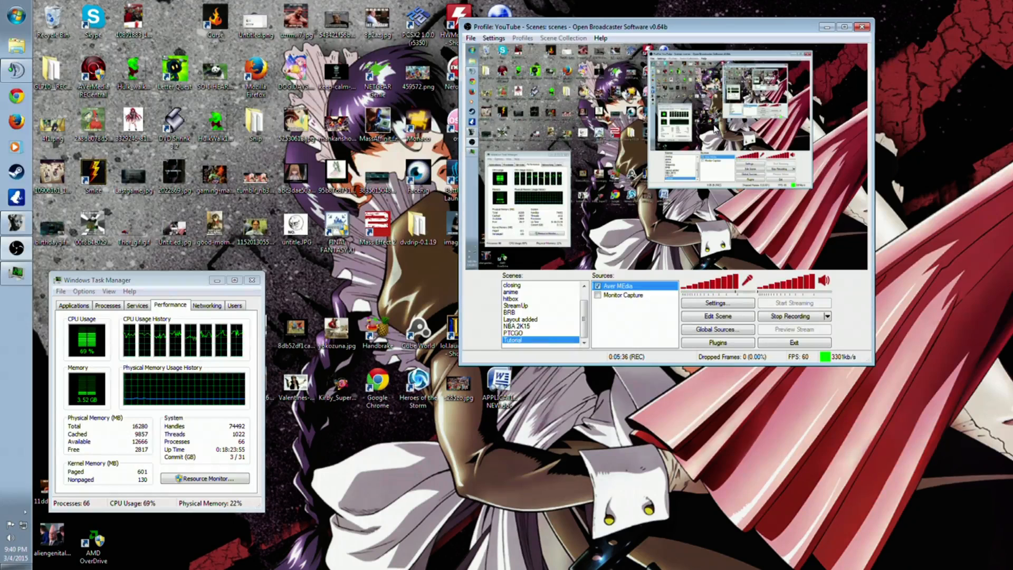
Step: Review the Game Capture source settings and the applications offered for capture, without adding the source
right_click(600, 305)
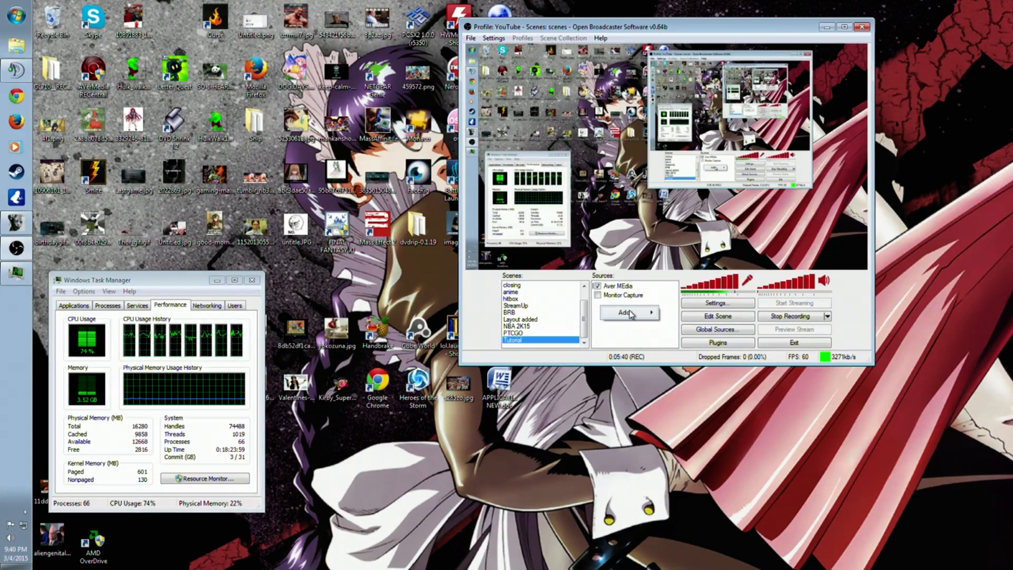
mouse_move(631, 314)
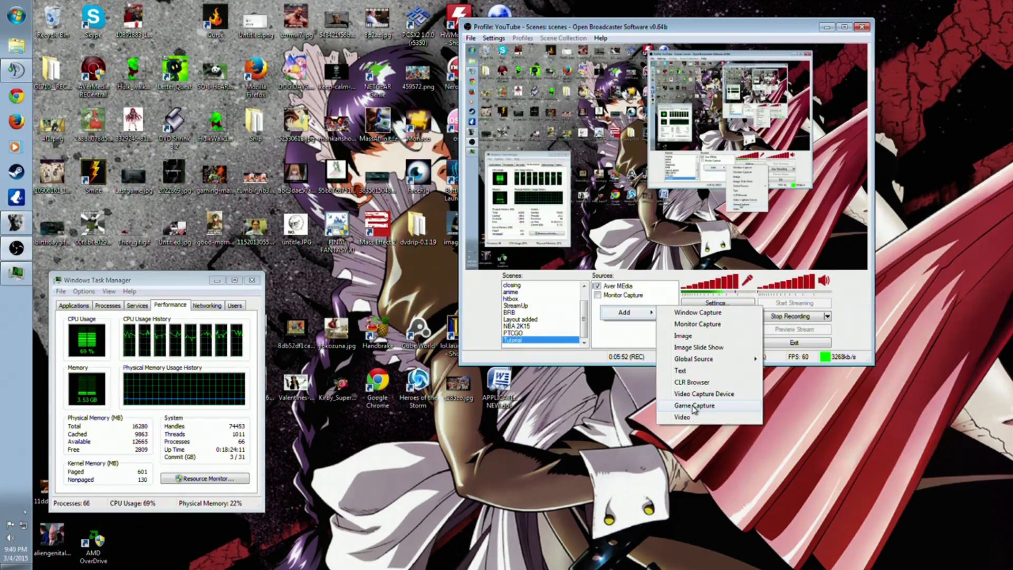
left_click(693, 406)
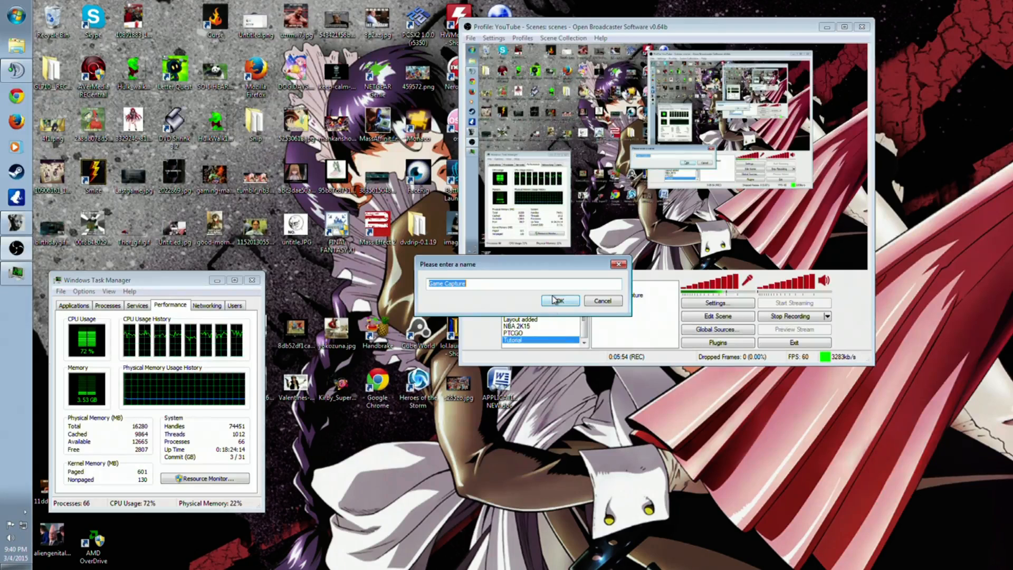
left_click(554, 299)
left_click(681, 86)
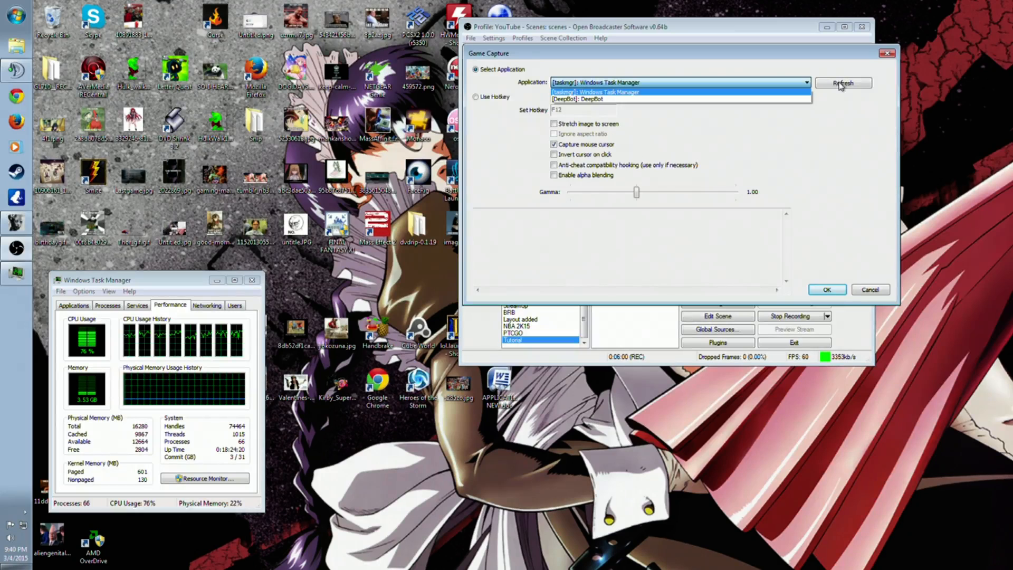
left_click(759, 129)
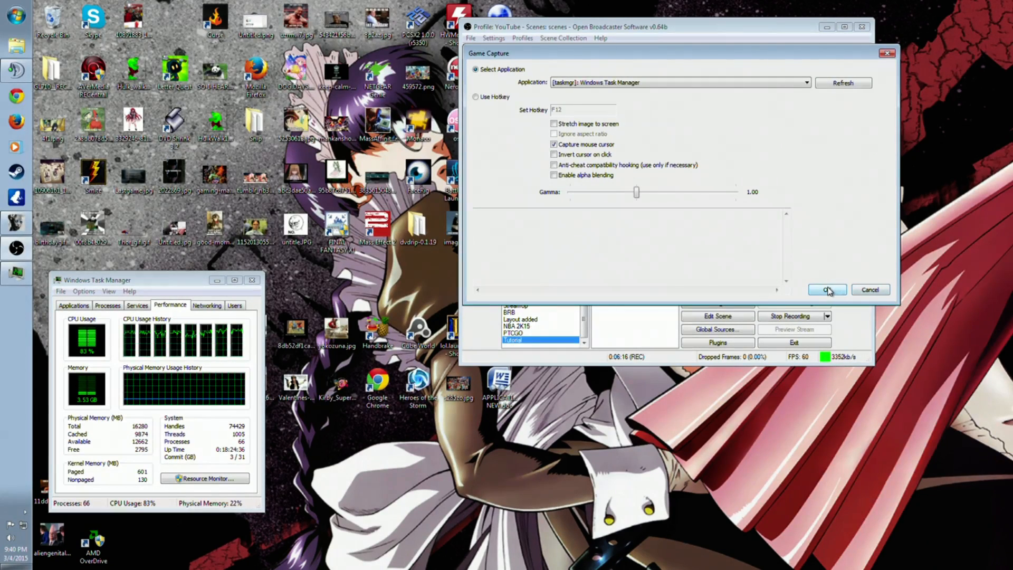
left_click(868, 290)
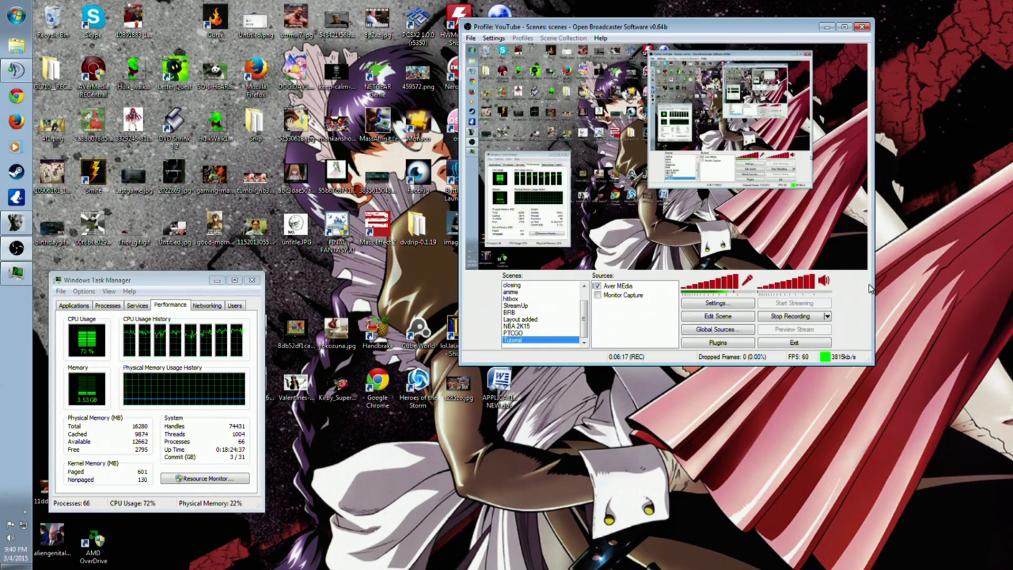
Step: Add a source named Video Capture Device that uses the Logitech HD Webcam C270
right_click(596, 318)
mouse_move(628, 320)
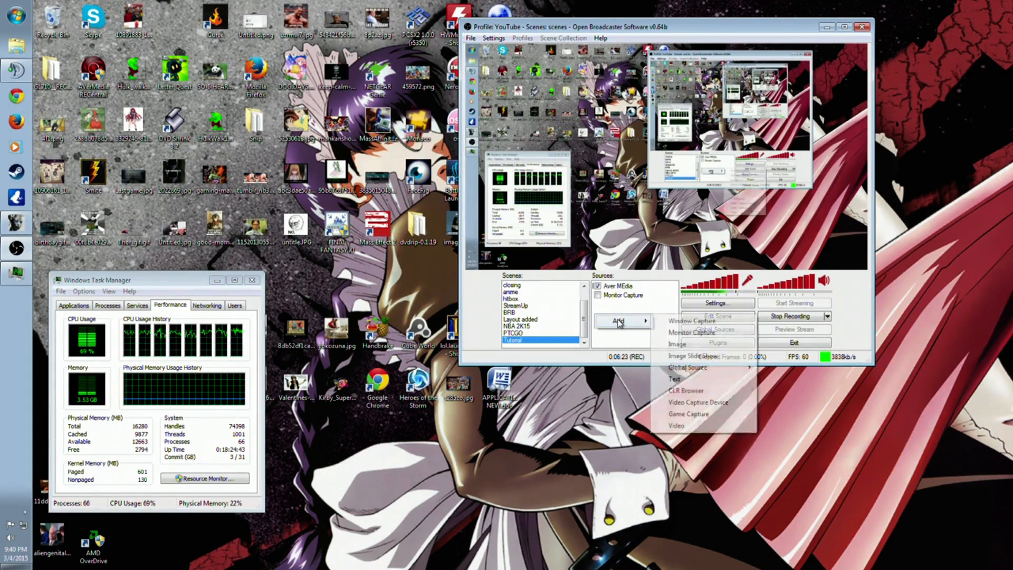
left_click(678, 402)
left_click(559, 296)
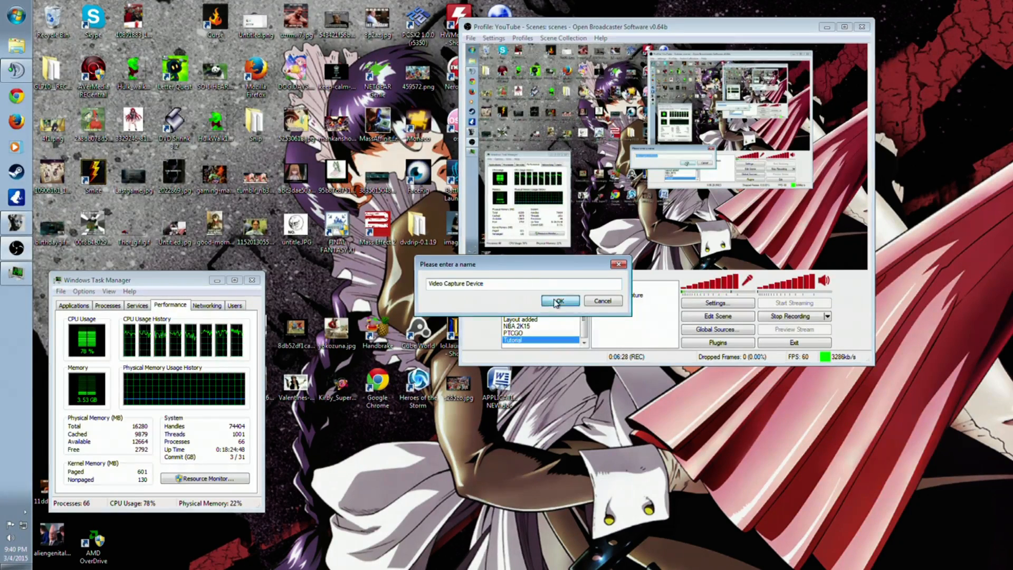
left_click(499, 161)
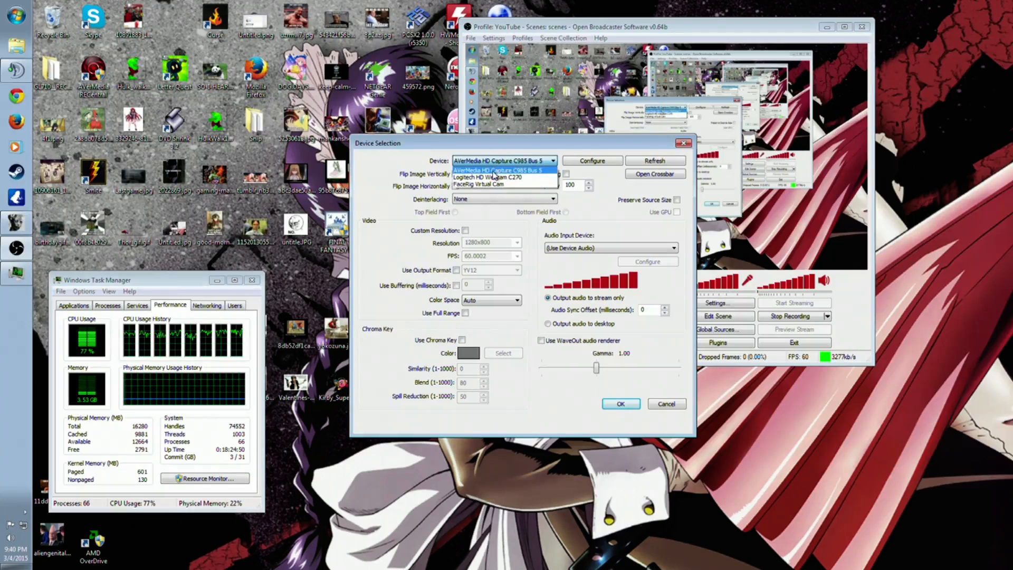
left_click(492, 178)
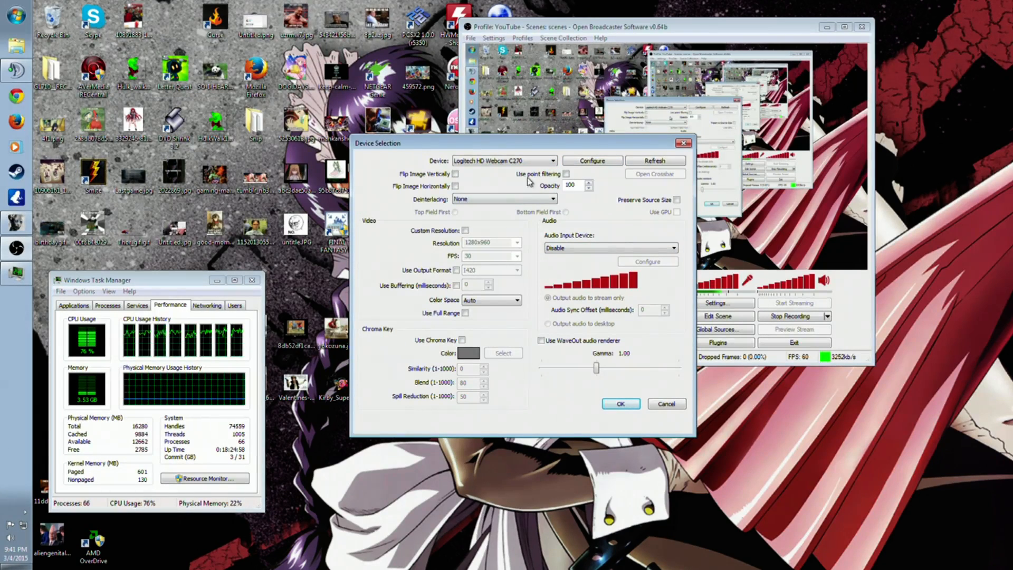
left_click(621, 404)
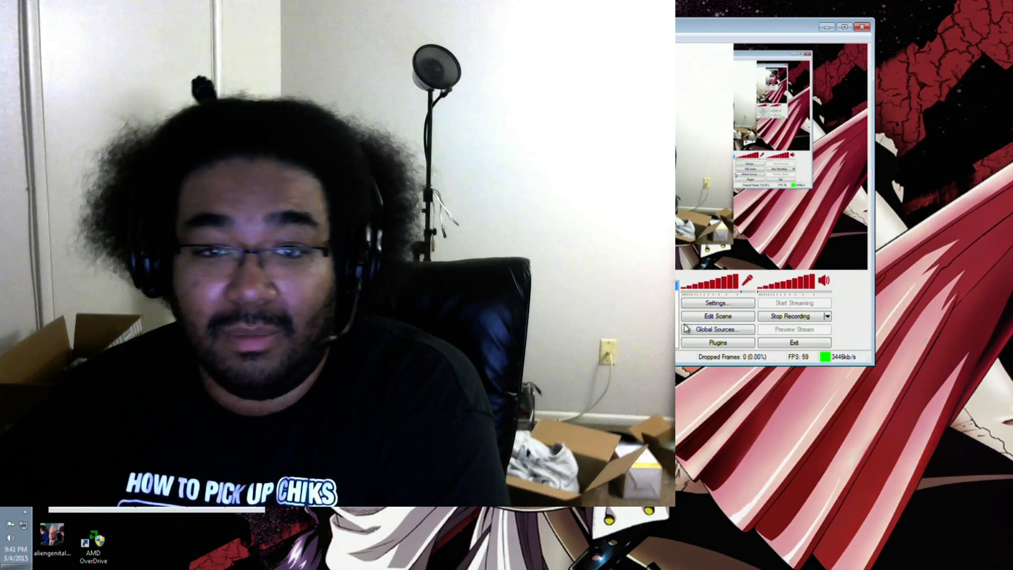
Step: Shrink the webcam source and place it in the scene's lower-right corner, finish editing the scene, and hide the webcam
left_click(718, 316)
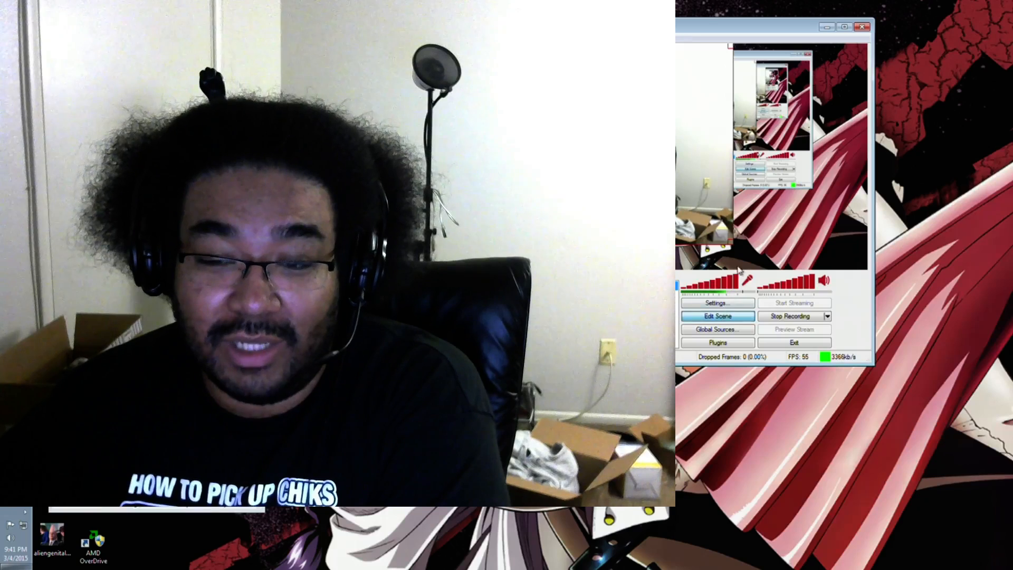
left_click_drag(736, 248, 592, 138)
left_click_drag(520, 107, 786, 232)
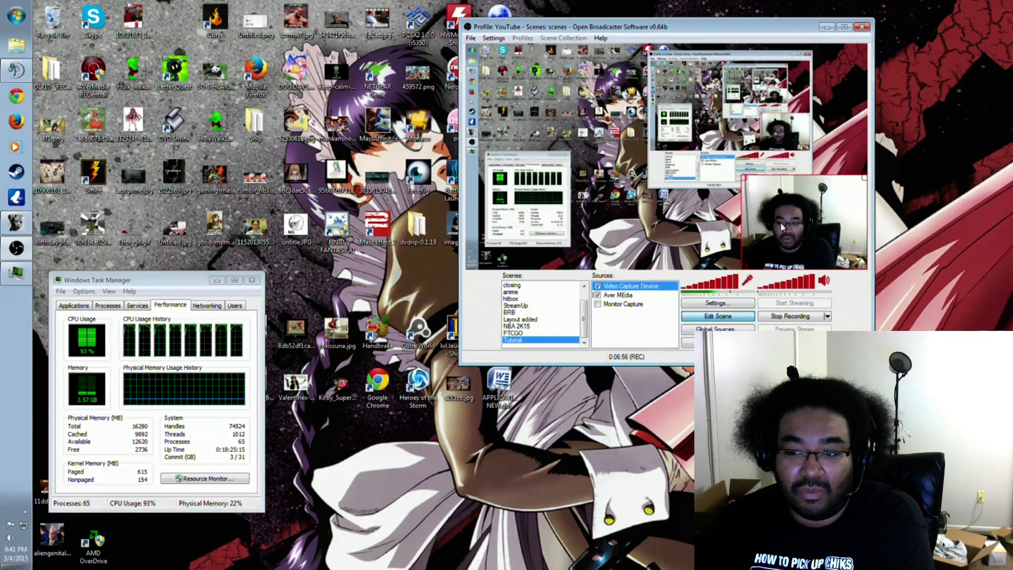
left_click(699, 323)
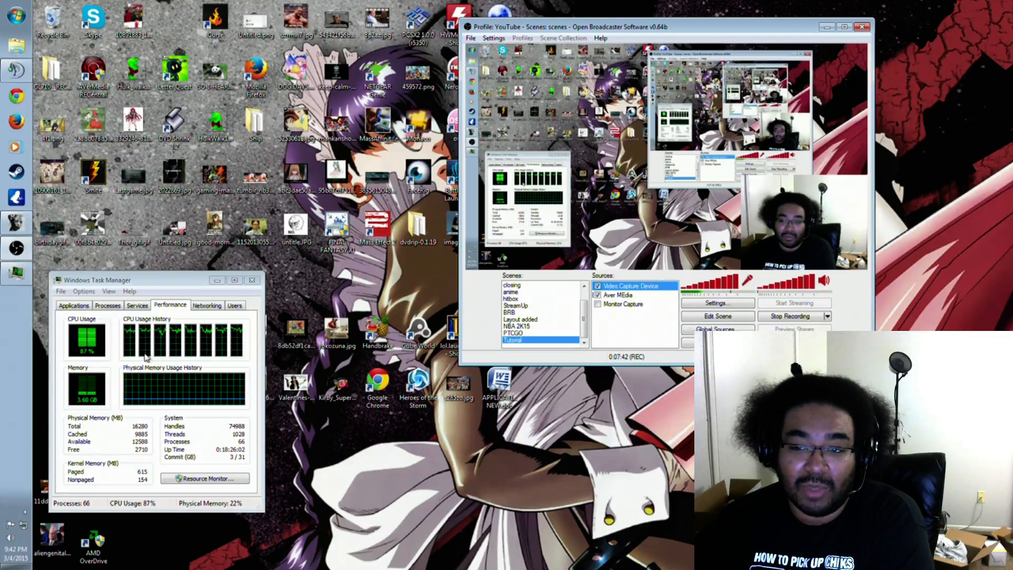
left_click(598, 286)
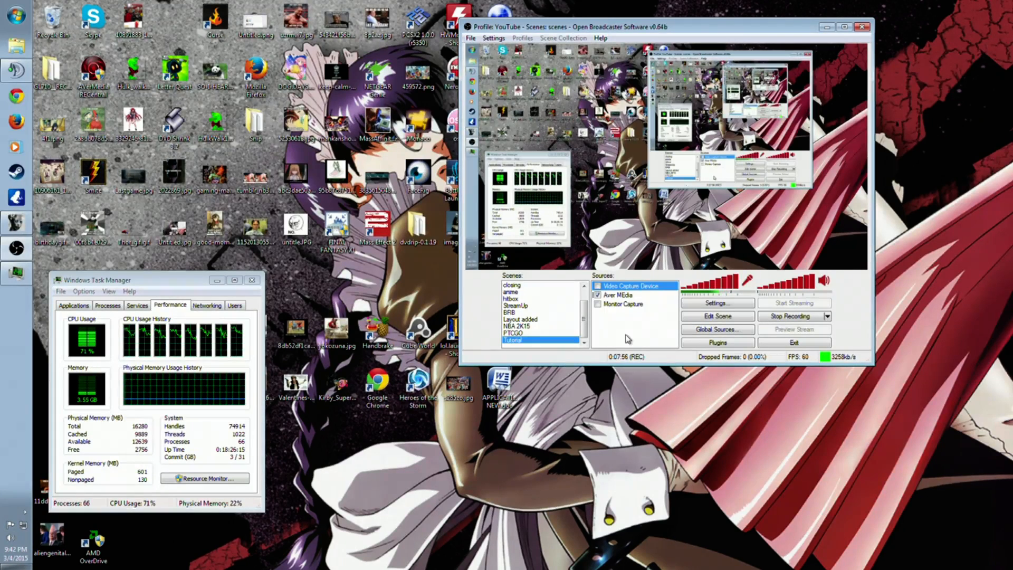
Step: Open the Encoding settings and examine the video options, including the maximum bitrate
left_click(494, 38)
left_click(497, 51)
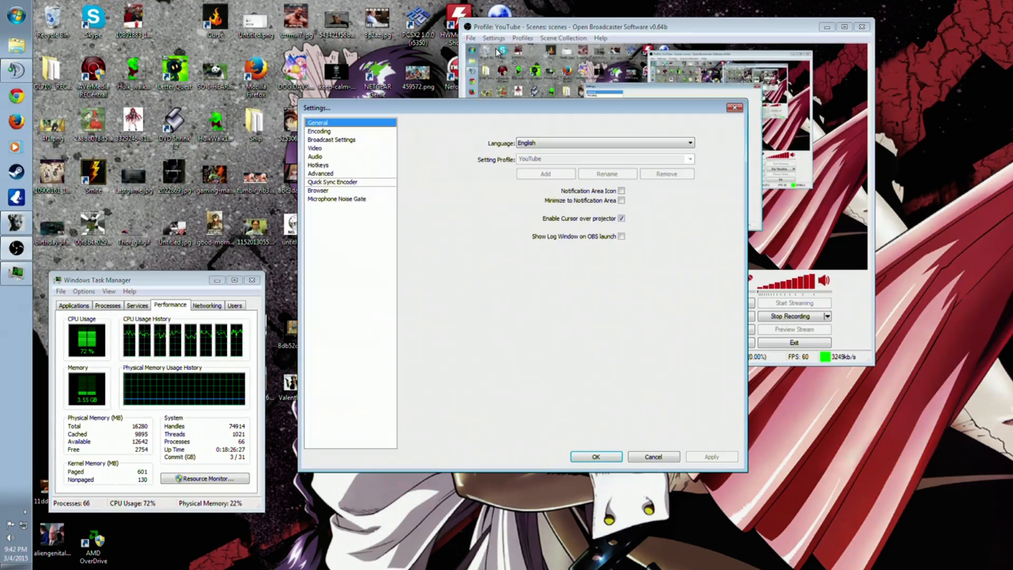
left_click(320, 131)
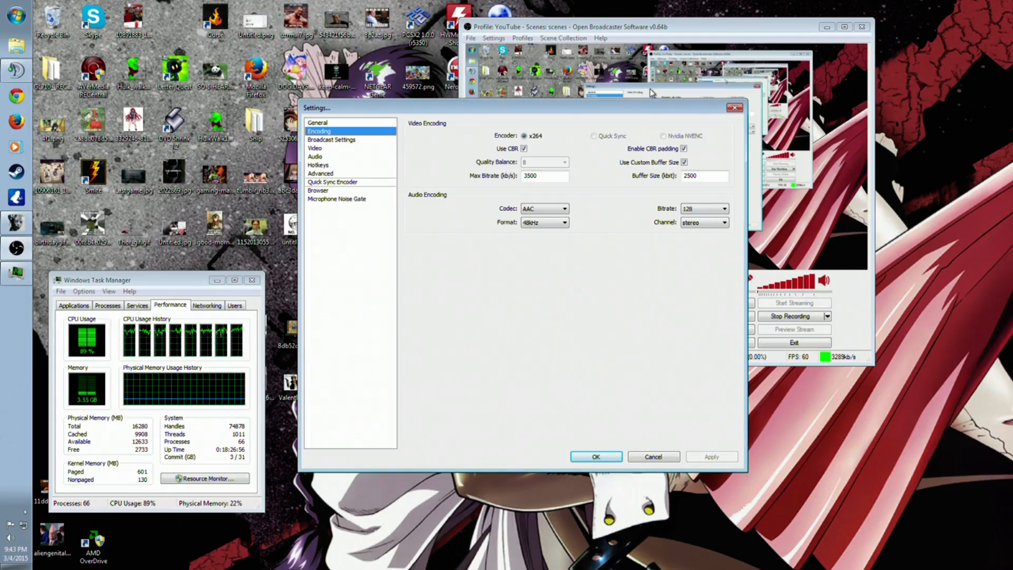
left_click_drag(633, 114, 603, 114)
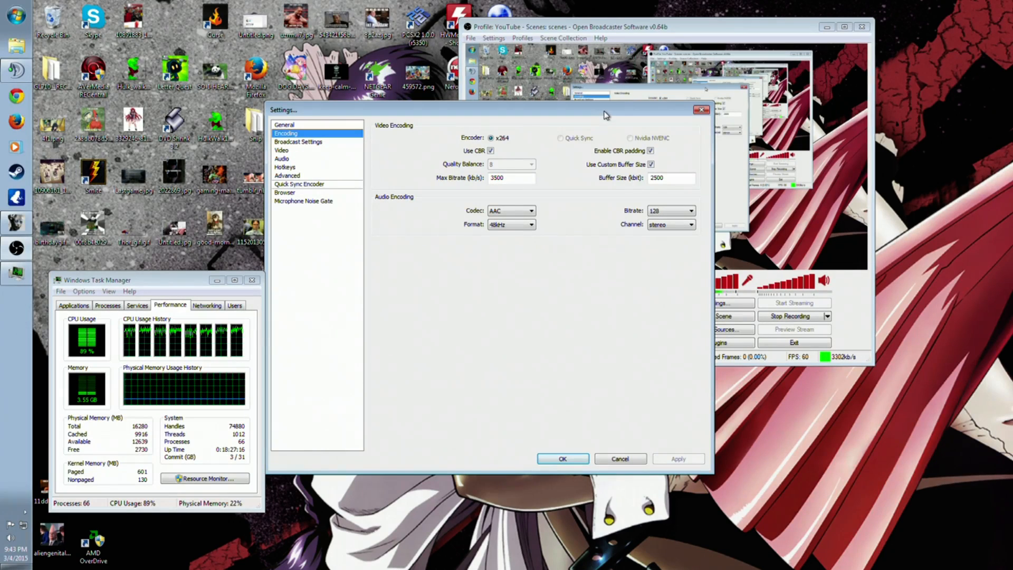
mouse_move(520, 181)
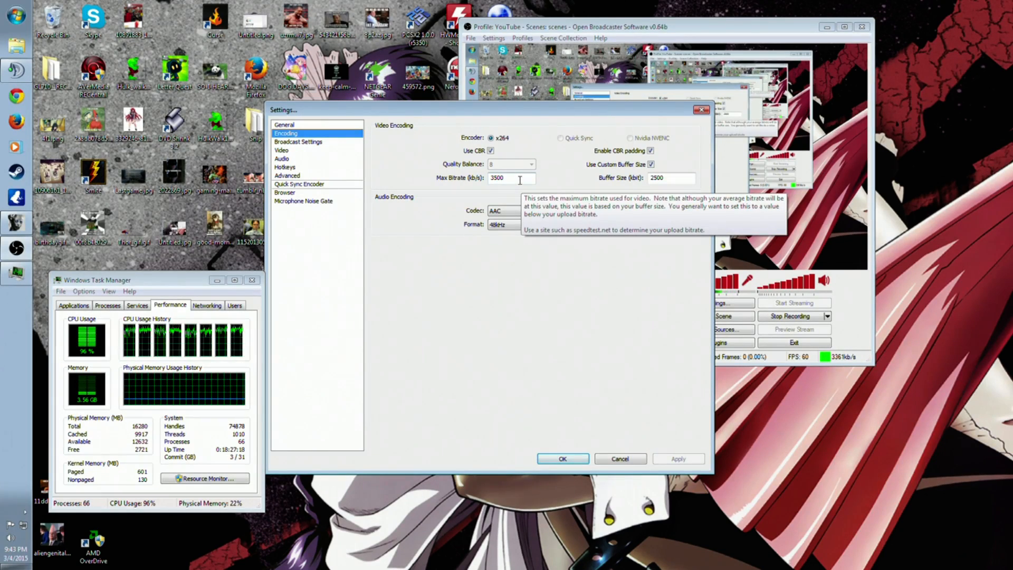
Step: Run an internet speed test at speedtest.net in Chrome to check the upload speed, and close the browser
left_click(520, 181)
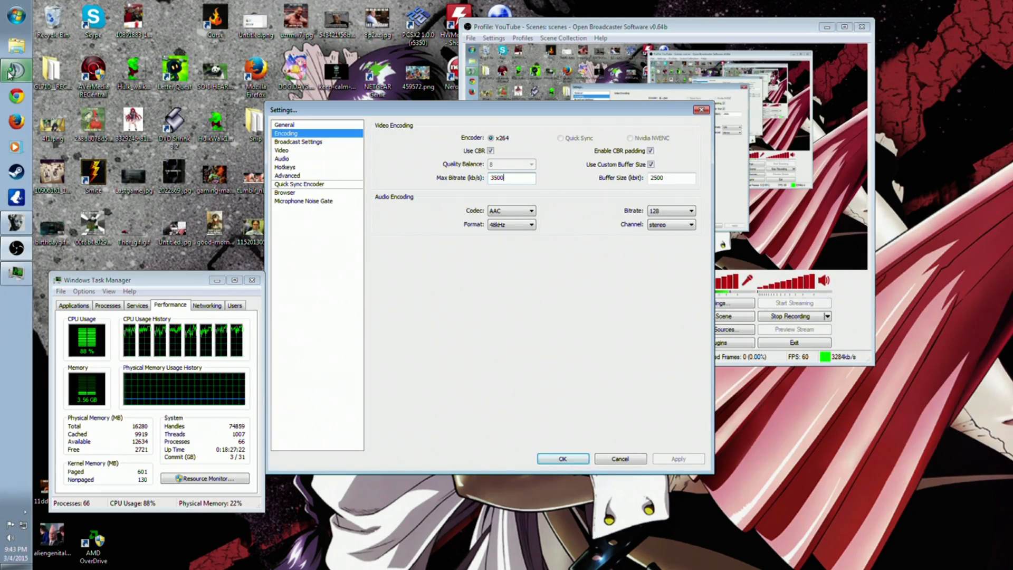
left_click(14, 96)
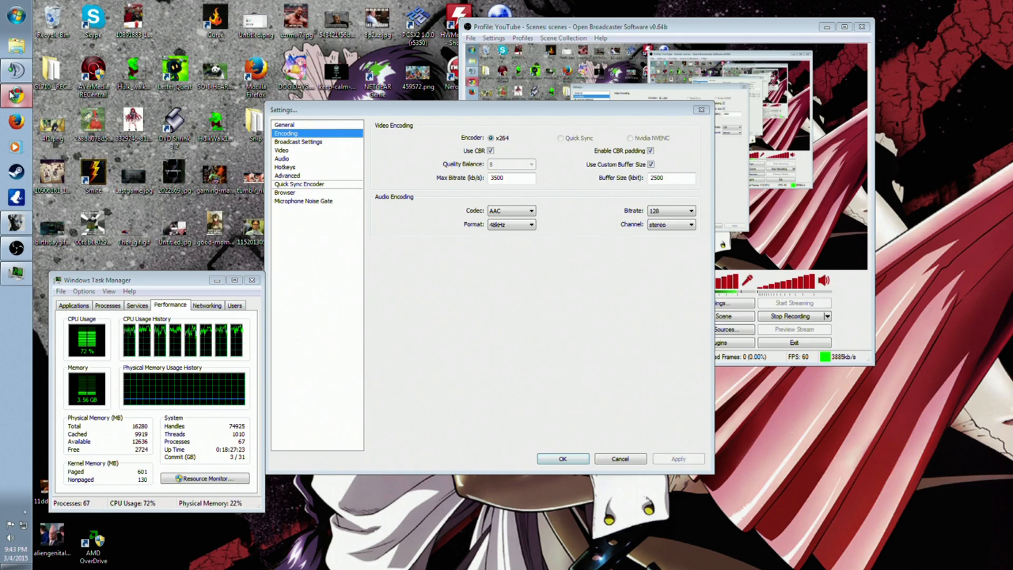
type("speedtest.net")
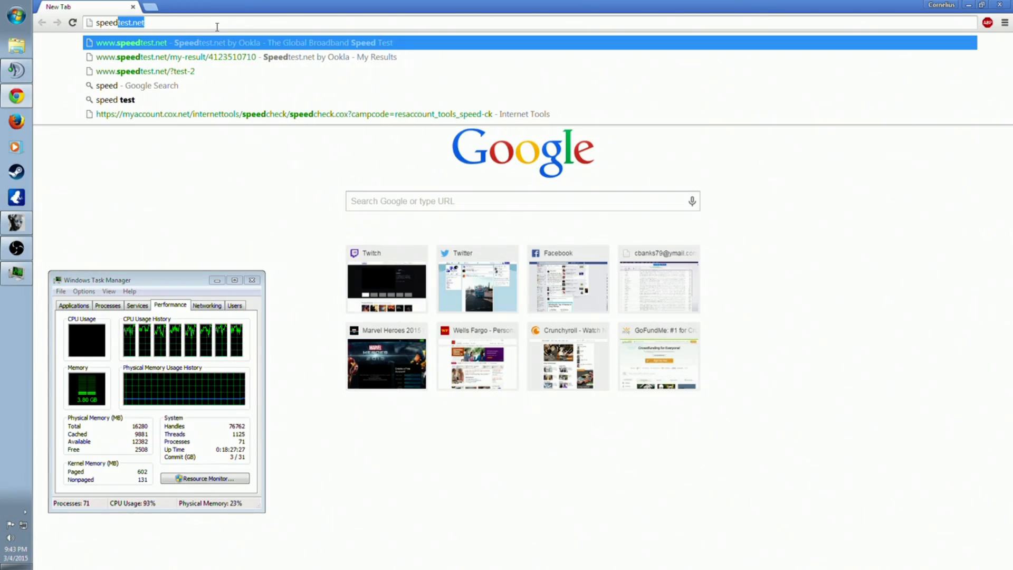
key("Return")
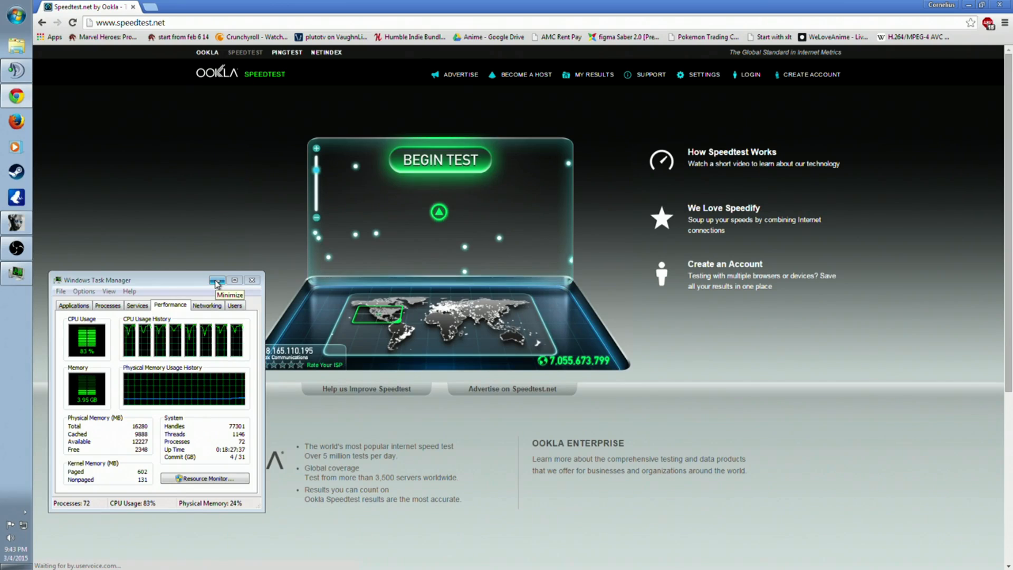
left_click(424, 166)
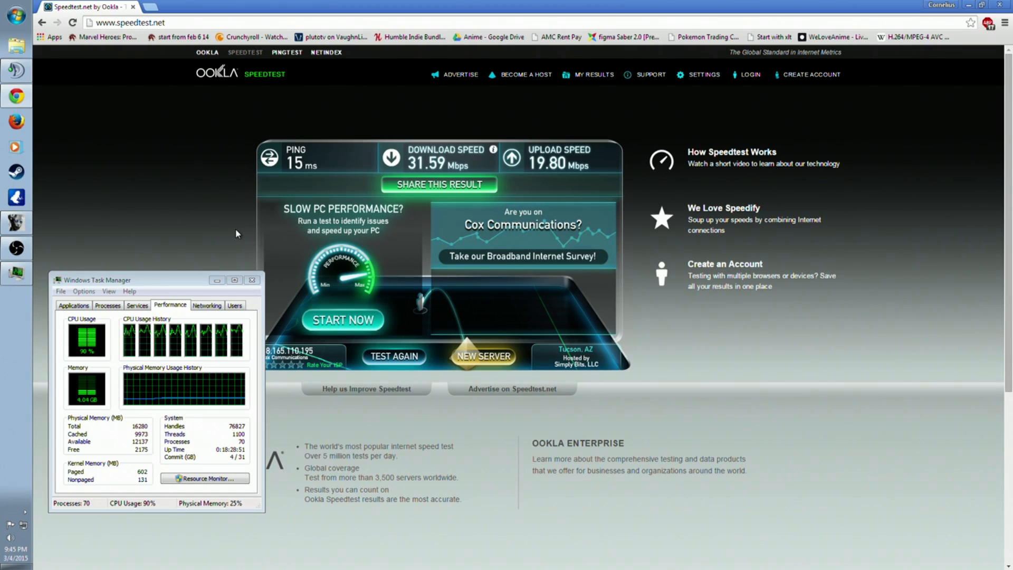
left_click(1000, 5)
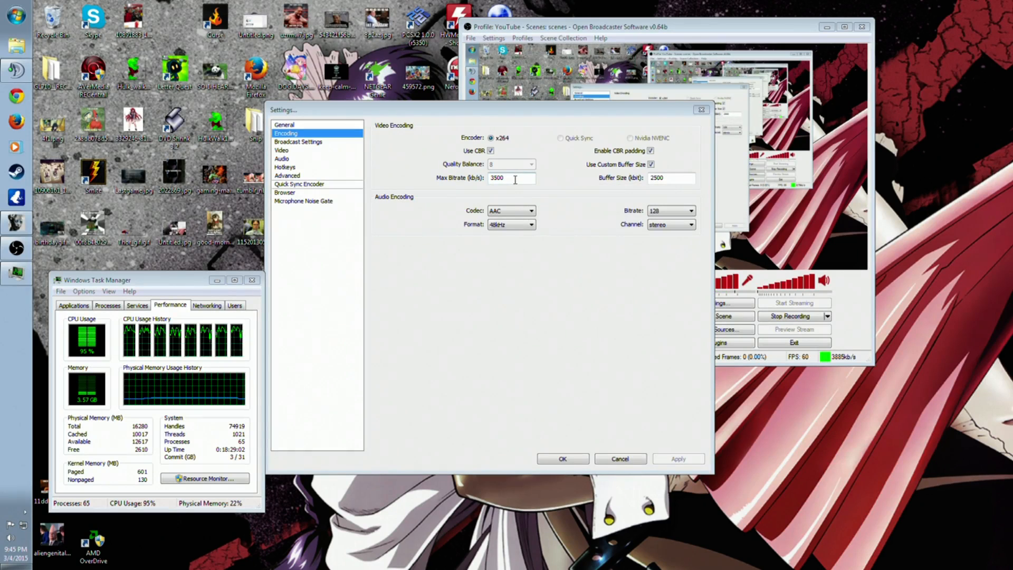
Step: Examine the maximum bitrate and custom buffer size in the Encoding settings without changing them
mouse_move(515, 180)
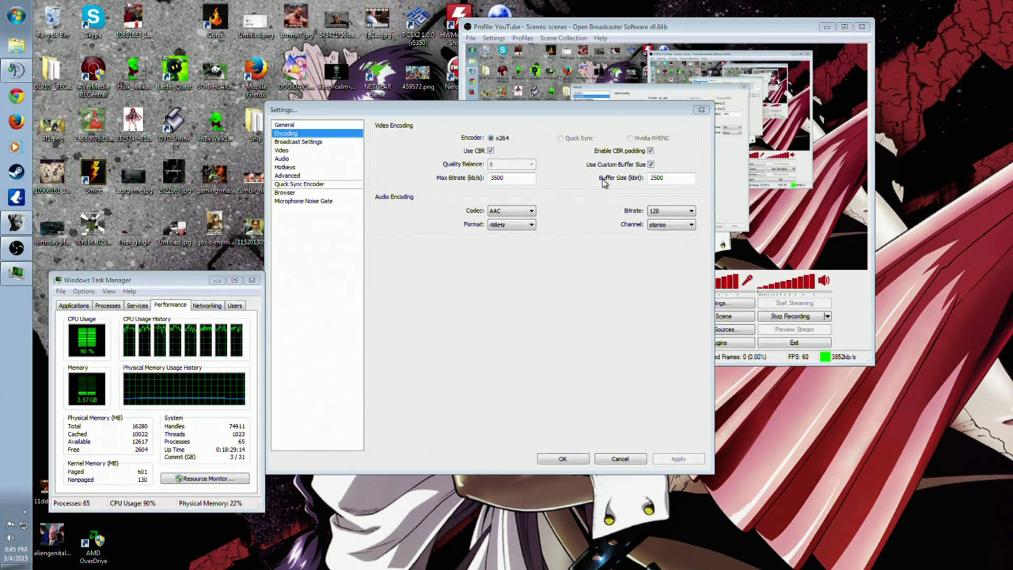
mouse_move(657, 178)
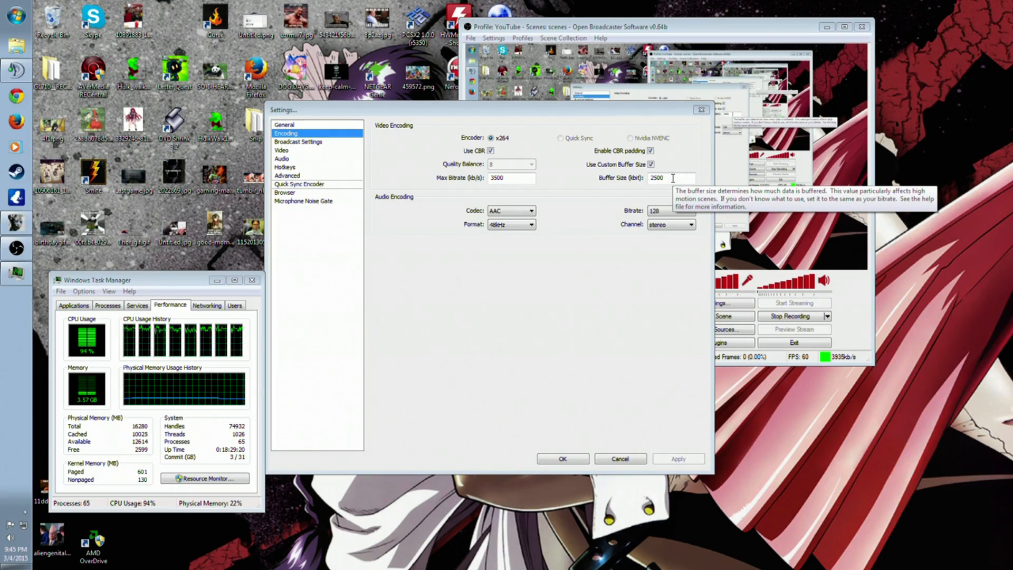
left_click_drag(672, 178, 644, 182)
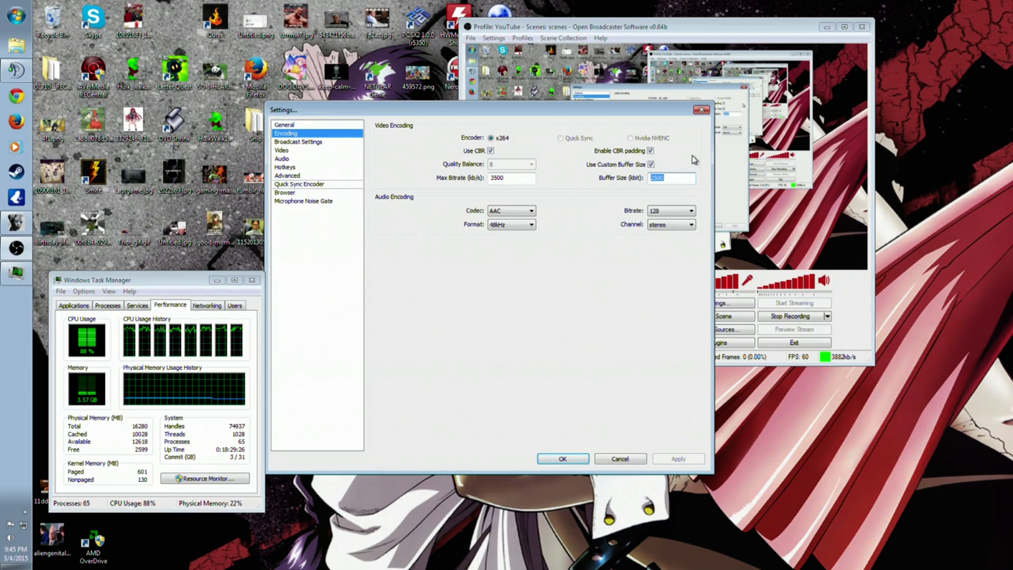
left_click(682, 179)
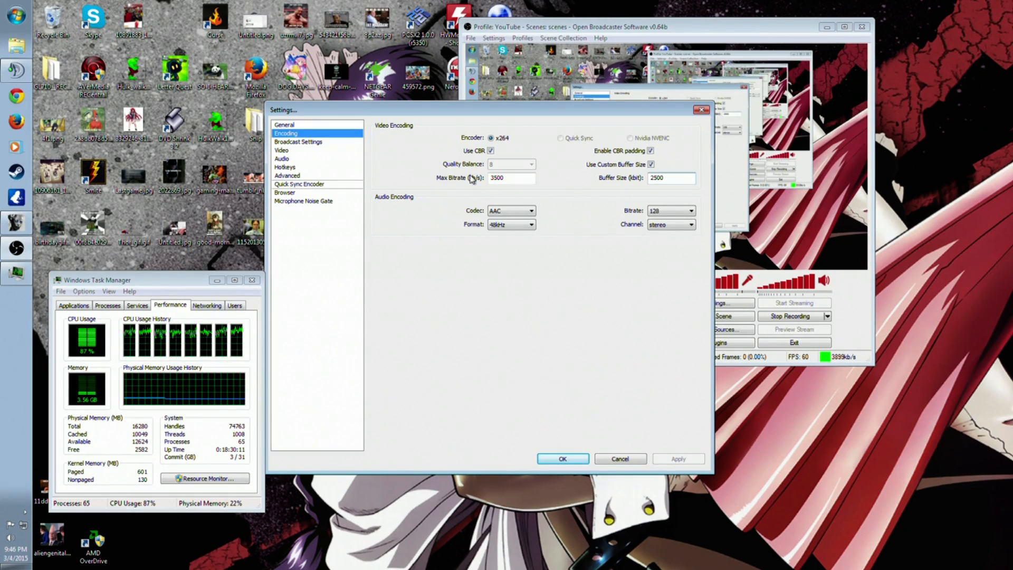
Step: In the Broadcast Settings, try the Live Stream mode with Twitch as the streaming service
left_click(297, 143)
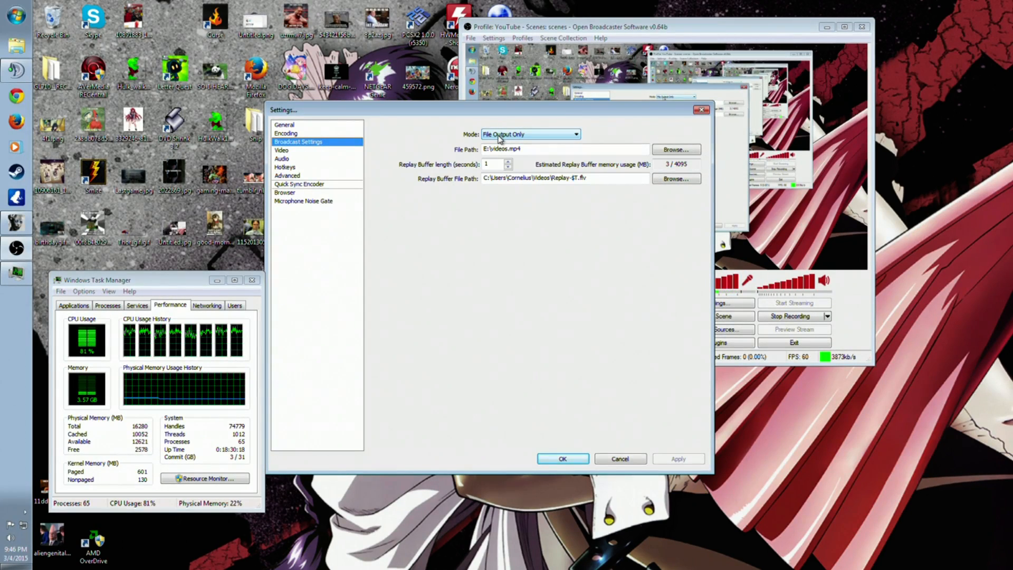
left_click(501, 136)
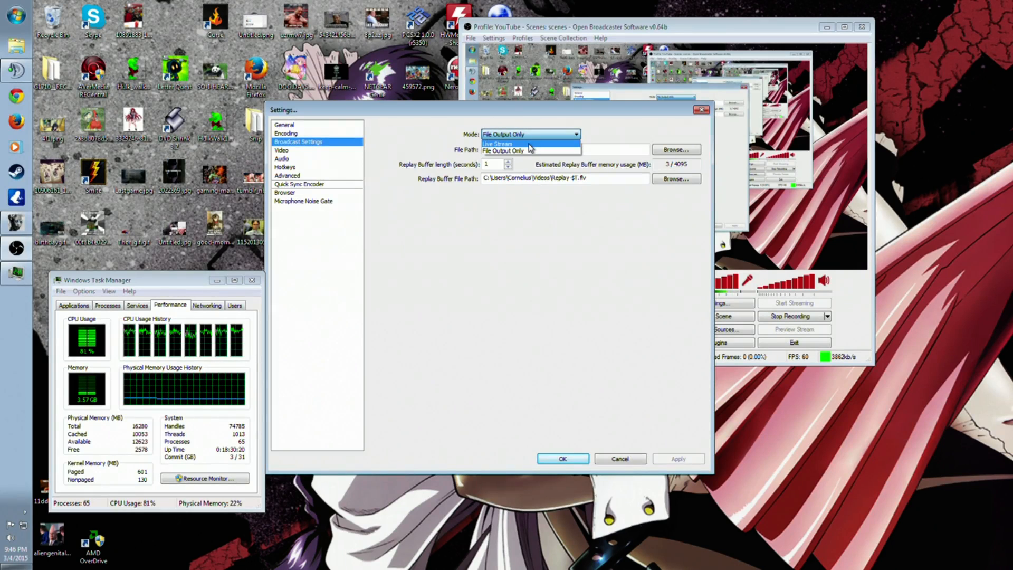
left_click(529, 144)
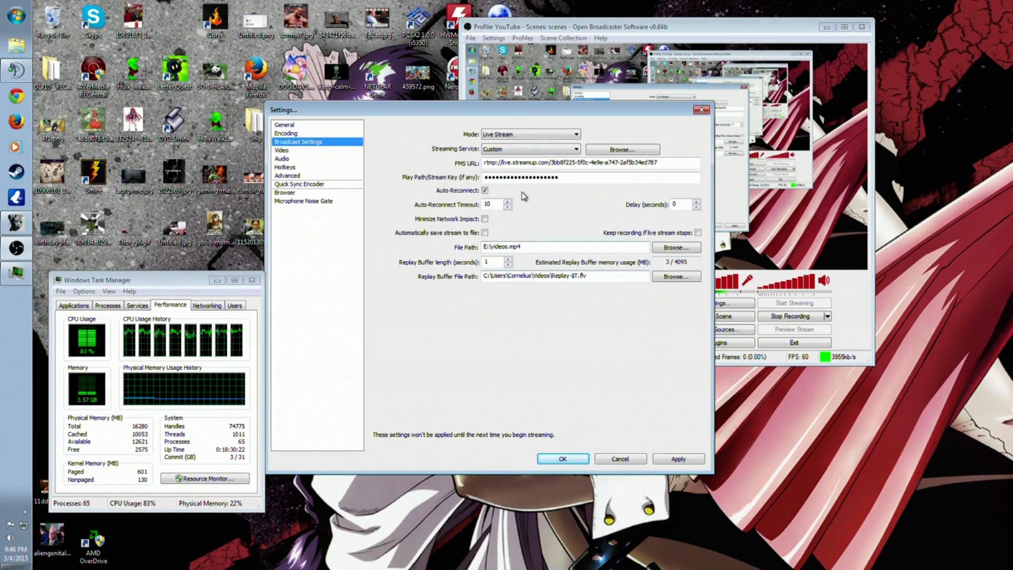
left_click(562, 152)
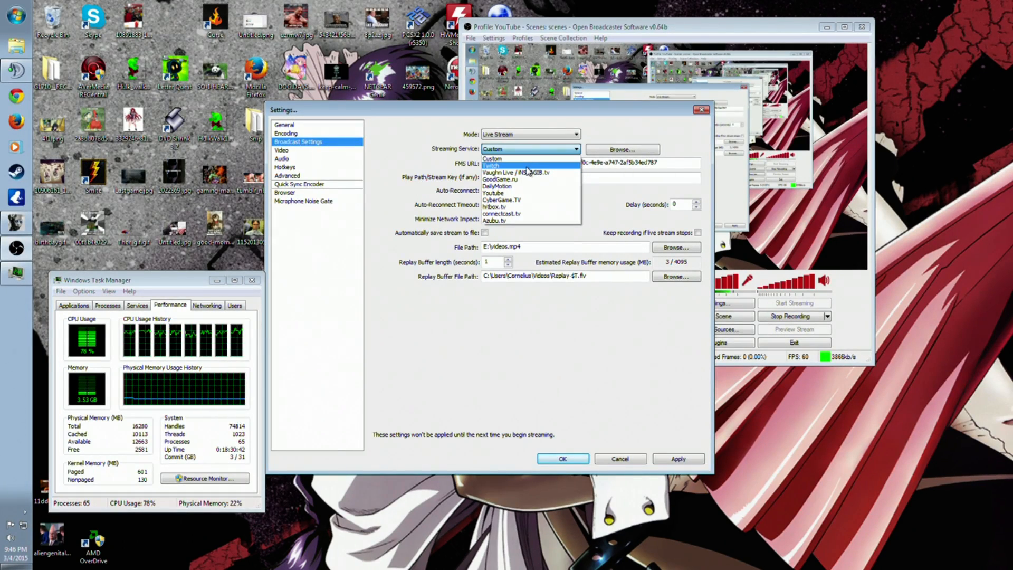
left_click(522, 166)
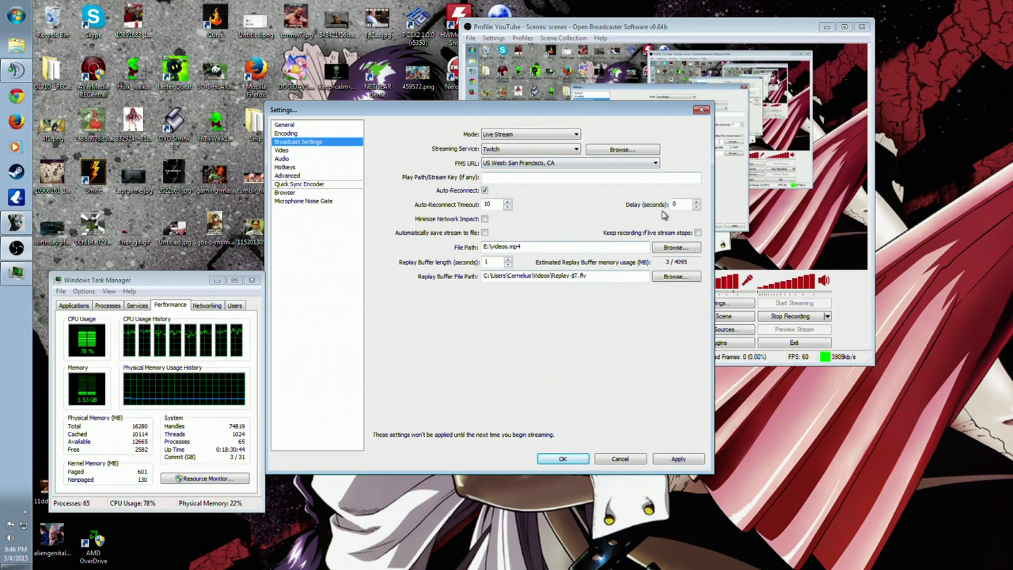
Step: Choose the US West: San Francisco, CA server, look over the stream key and file options, and discard the broadcast changes
left_click(501, 163)
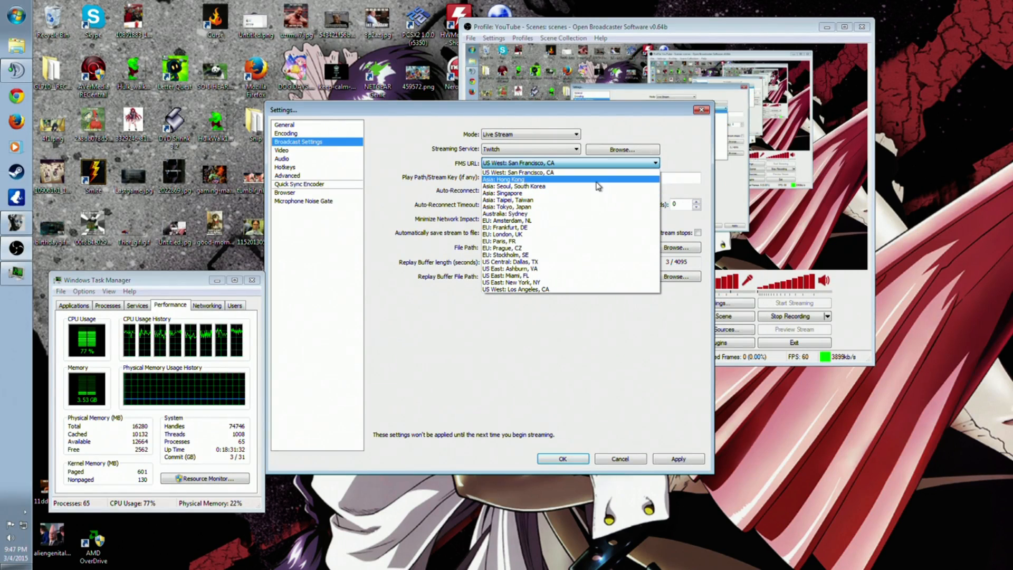
left_click(501, 173)
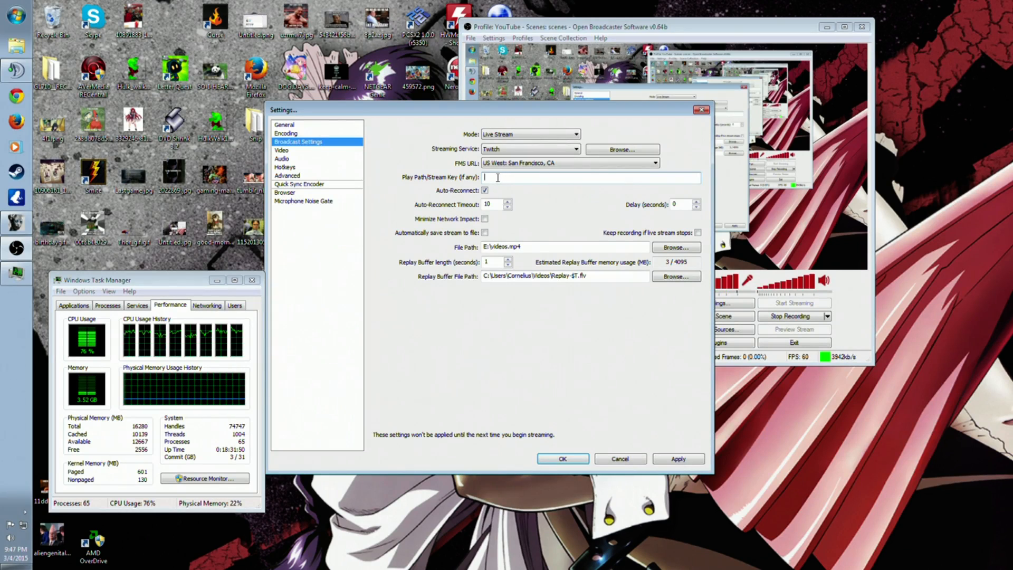
mouse_move(508, 244)
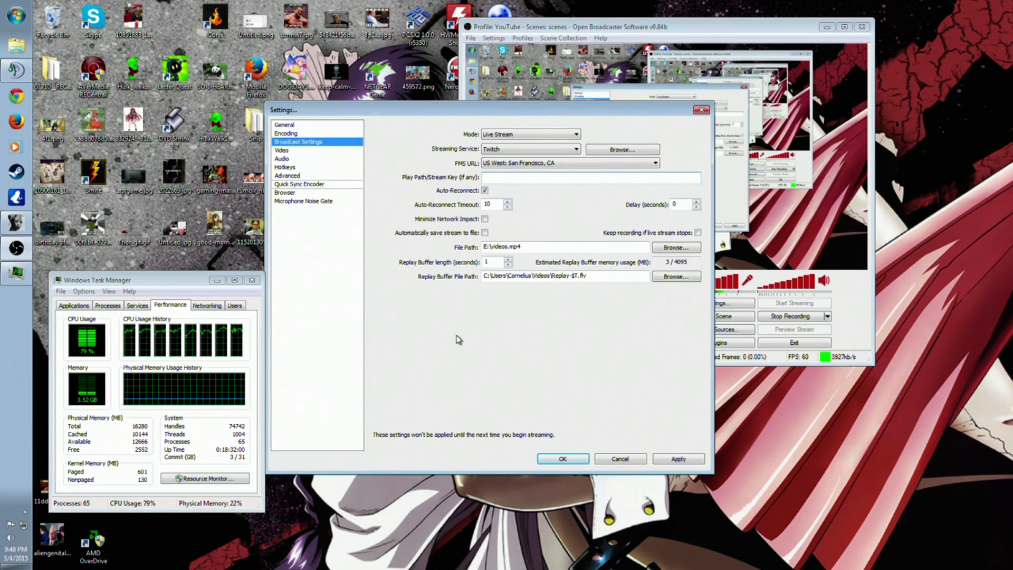
left_click(292, 152)
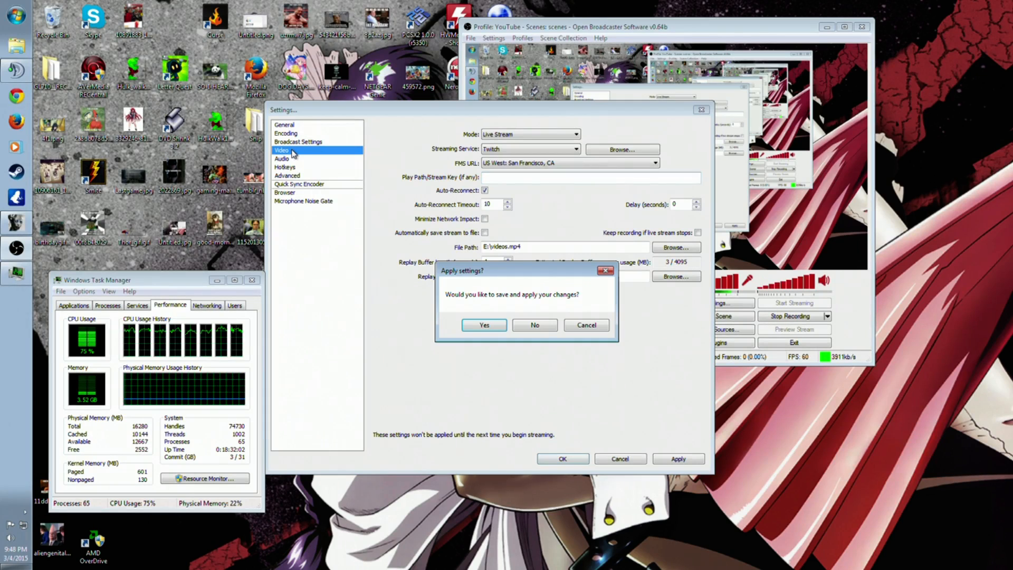
left_click(536, 324)
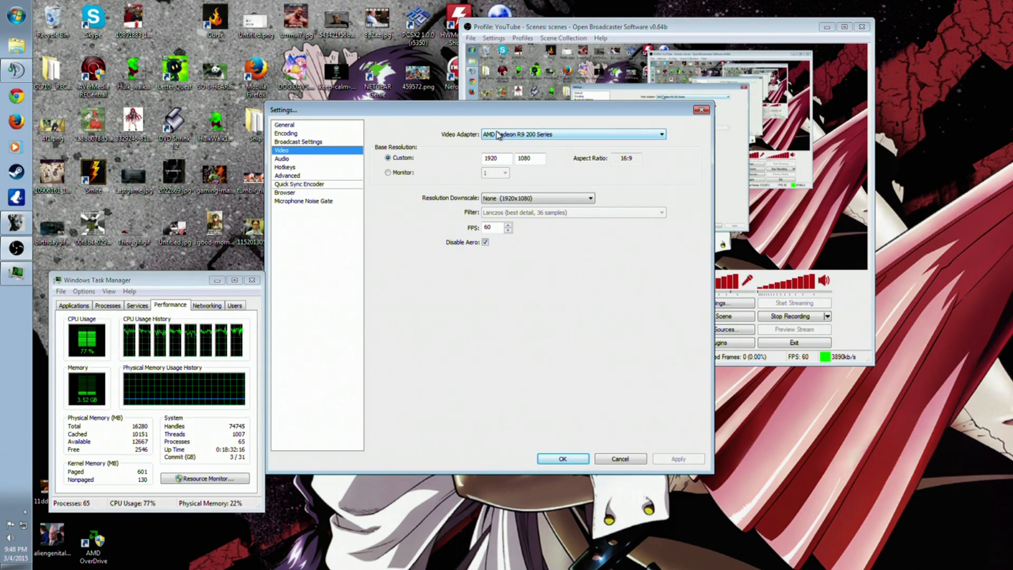
Step: Check the video adapter options, try a resolution downscale of 2.25 (852x480), and look at the filter choices
left_click(499, 135)
left_click(498, 137)
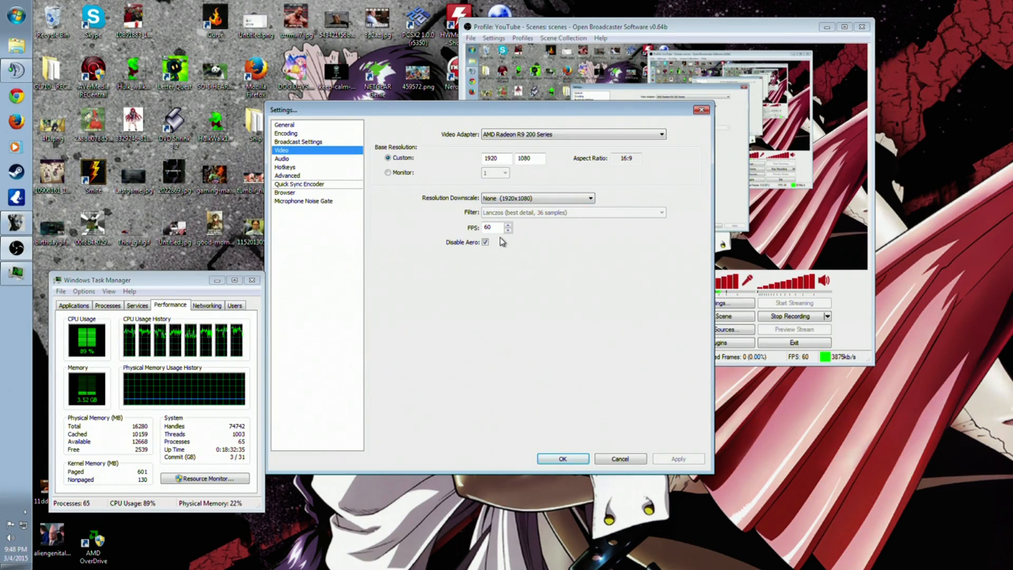
left_click(591, 199)
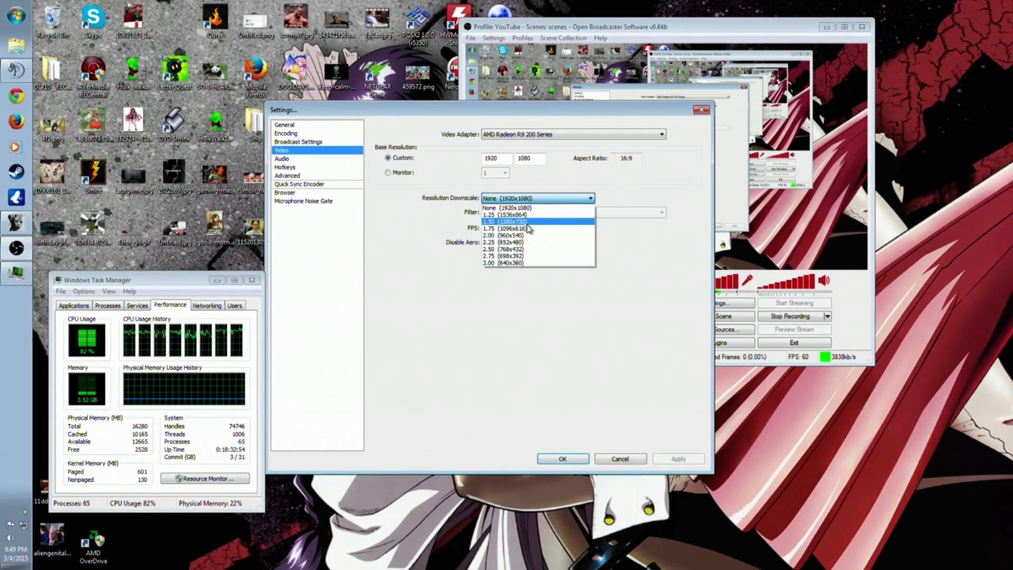
left_click(522, 242)
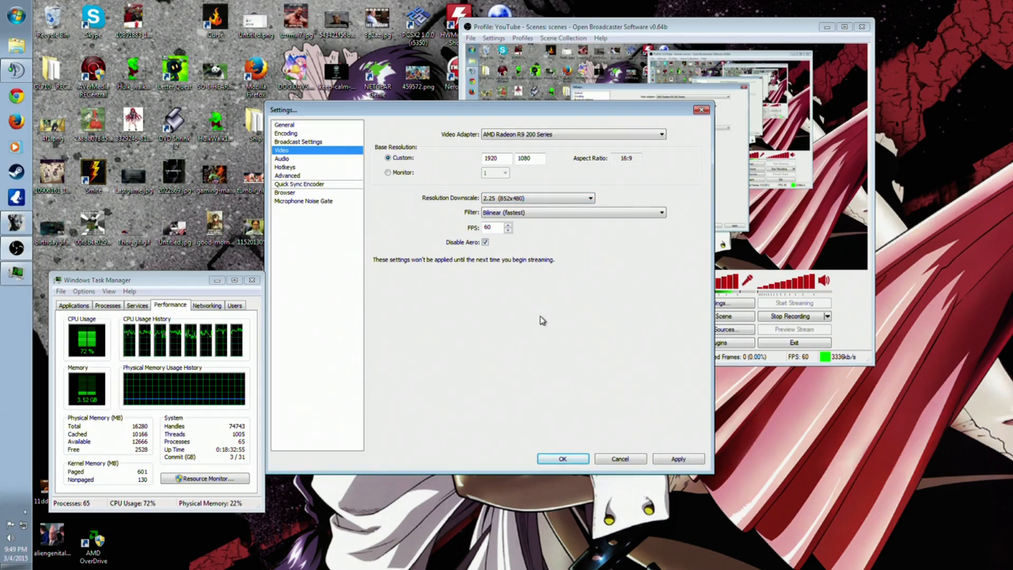
left_click(535, 215)
left_click(535, 218)
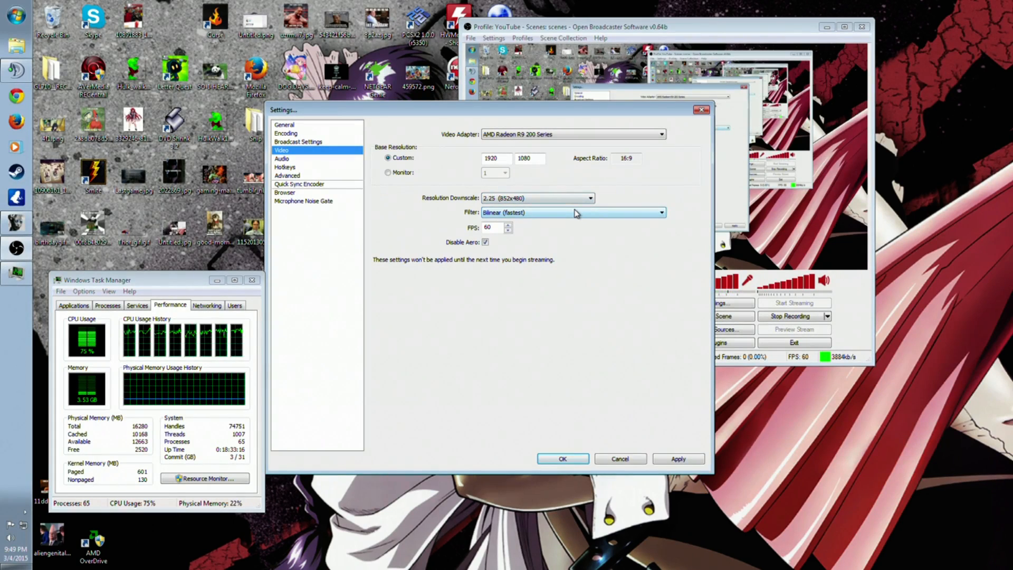
Step: Try a resolution downscale of 1.50 (1280x720) with the Lanczos (best detail, 36 samples) filter
left_click(576, 198)
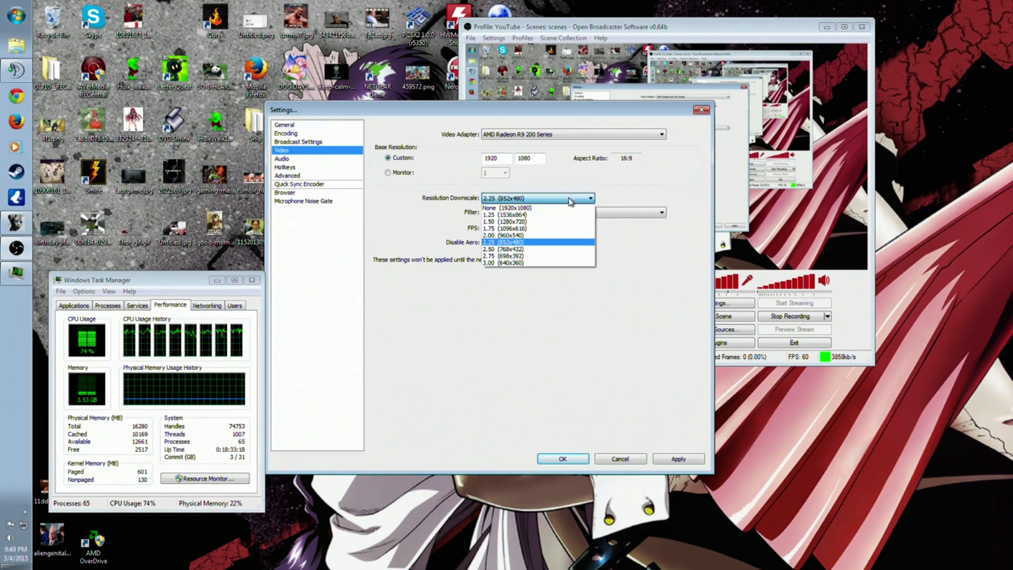
left_click(552, 222)
left_click(552, 214)
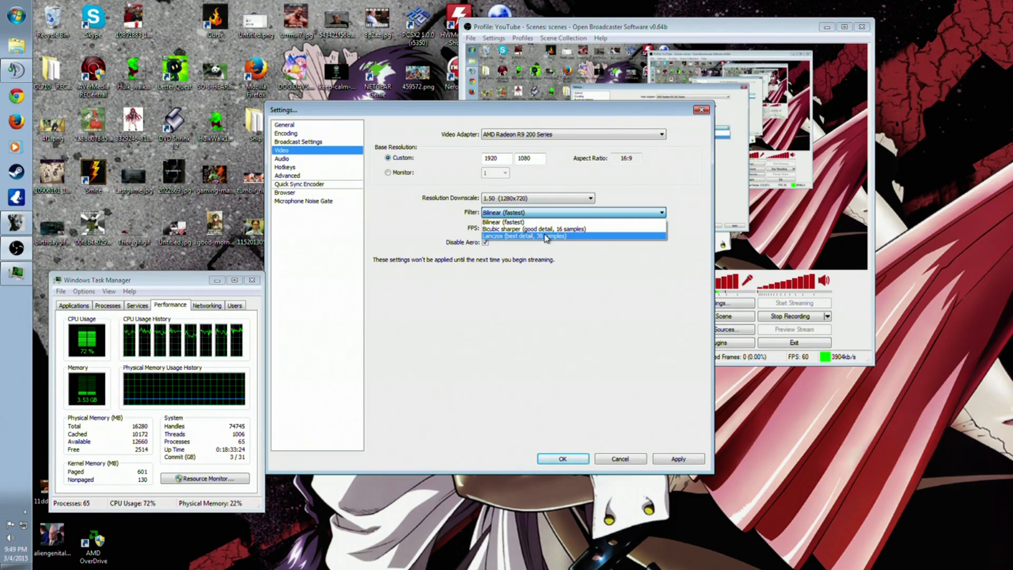
left_click(547, 237)
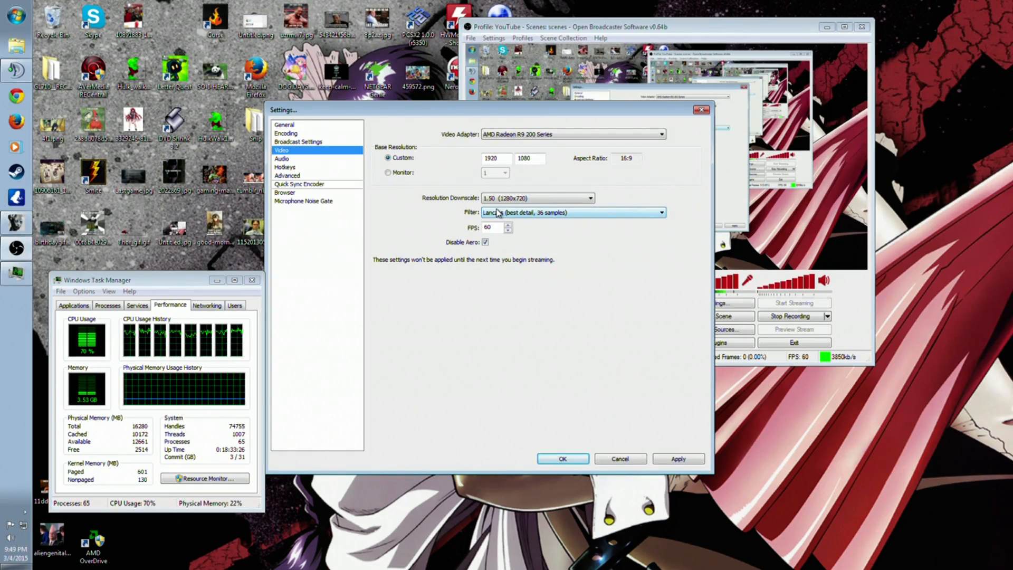
Step: Return the filter to Bilinear (fastest) and the resolution downscale to None (1920x1080)
left_click(549, 212)
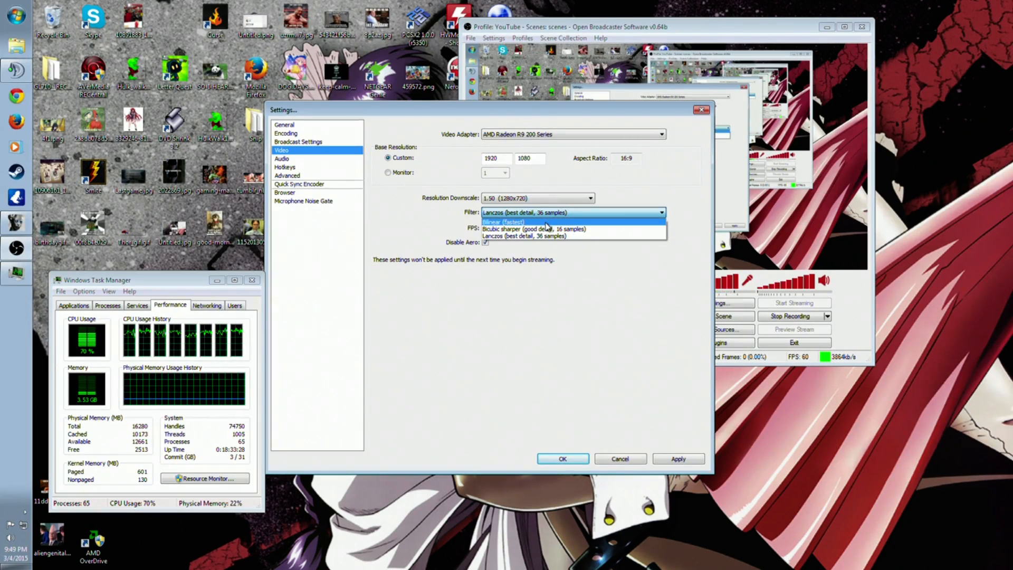
left_click(547, 218)
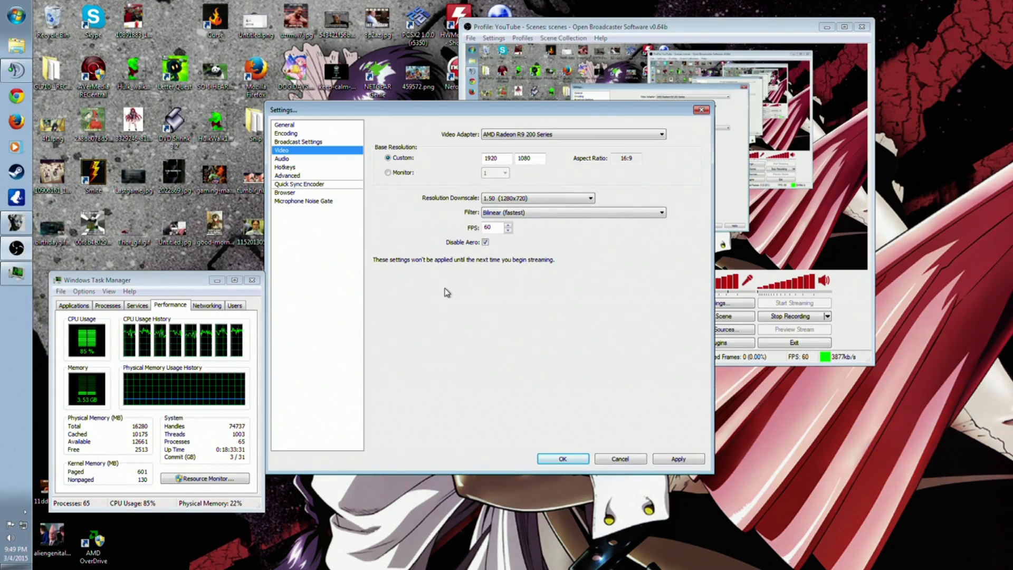
left_click(543, 197)
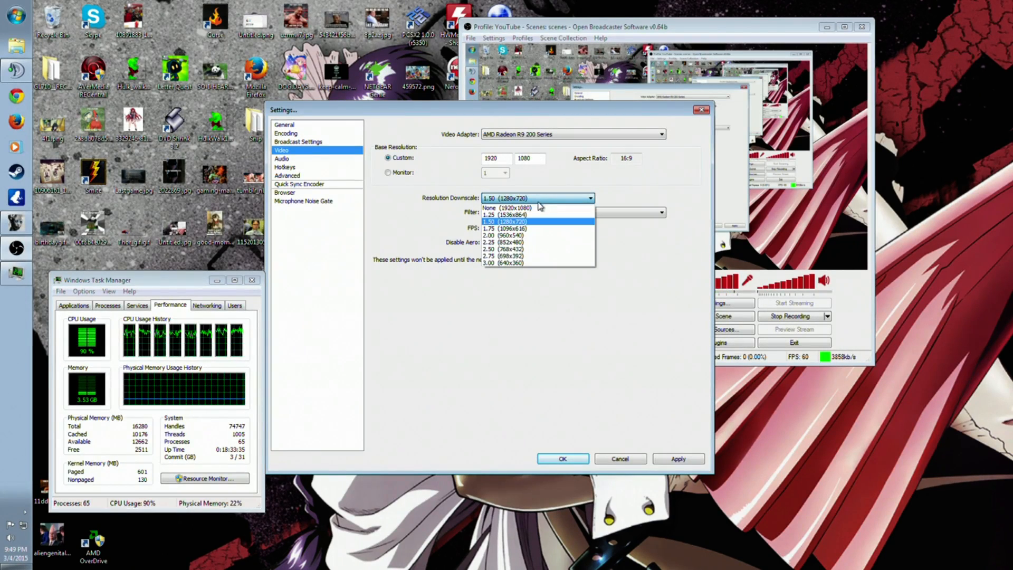
left_click(543, 206)
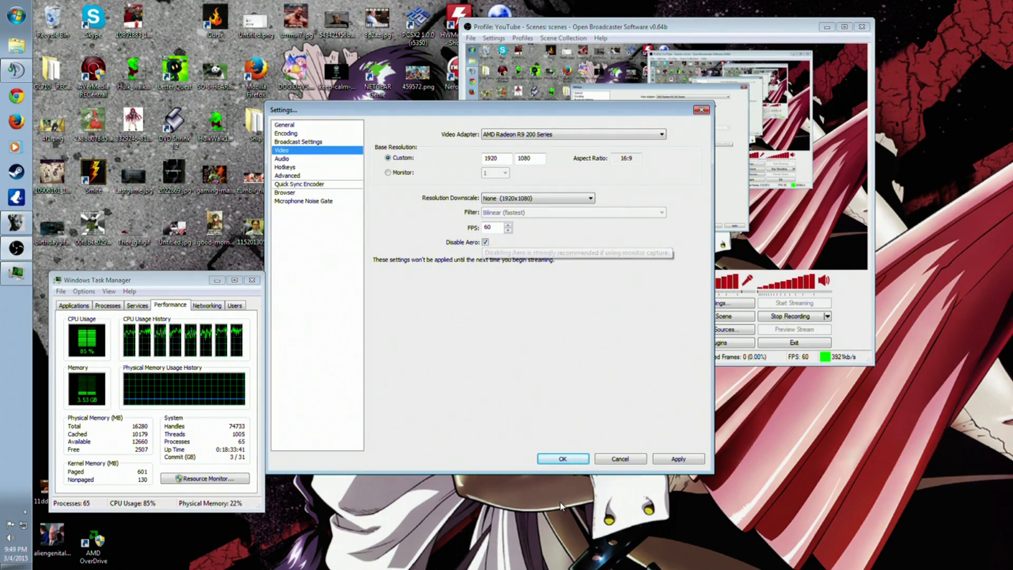
Step: Discard the video changes and review the Audio, Hotkeys and Advanced settings
left_click(287, 158)
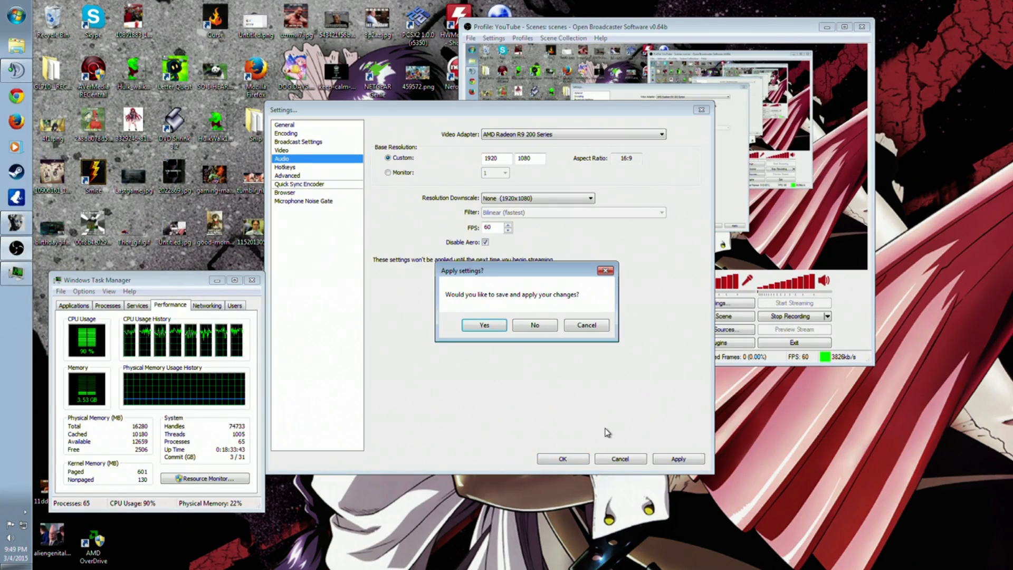
left_click(547, 326)
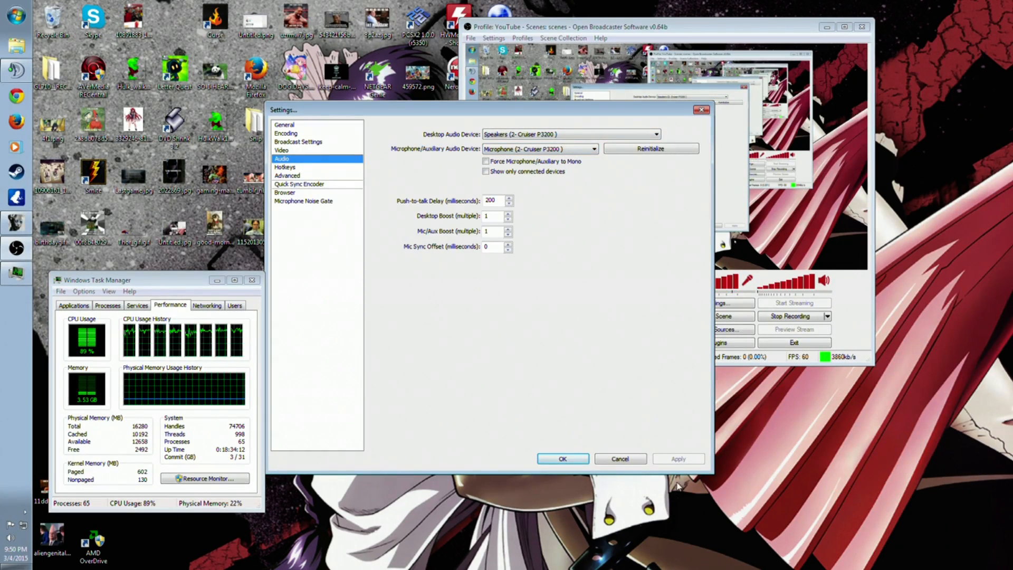
left_click(296, 168)
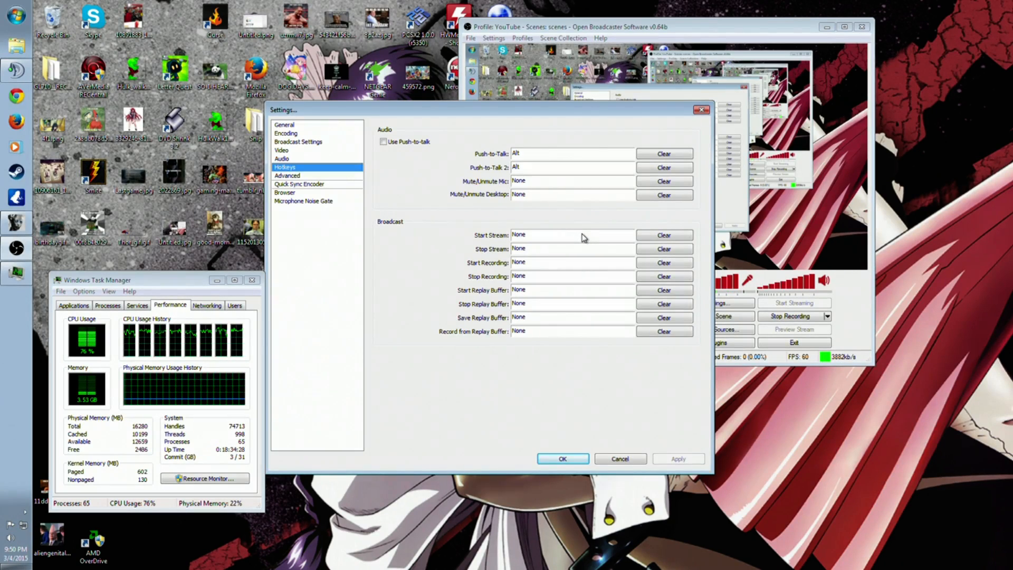
left_click(287, 176)
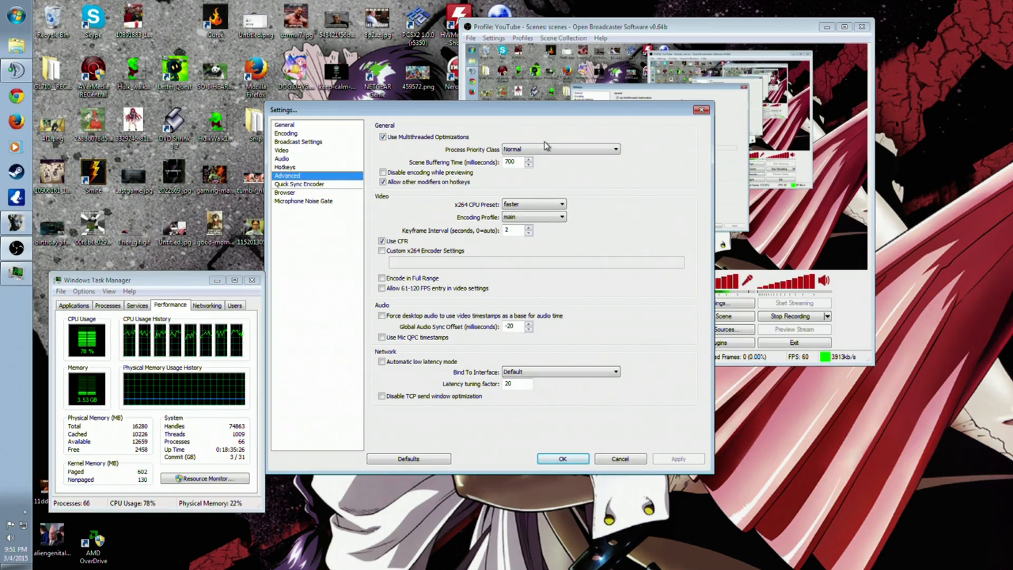
Step: Check the available x264 CPU presets in the Advanced settings and close the settings without changing anything
left_click(519, 206)
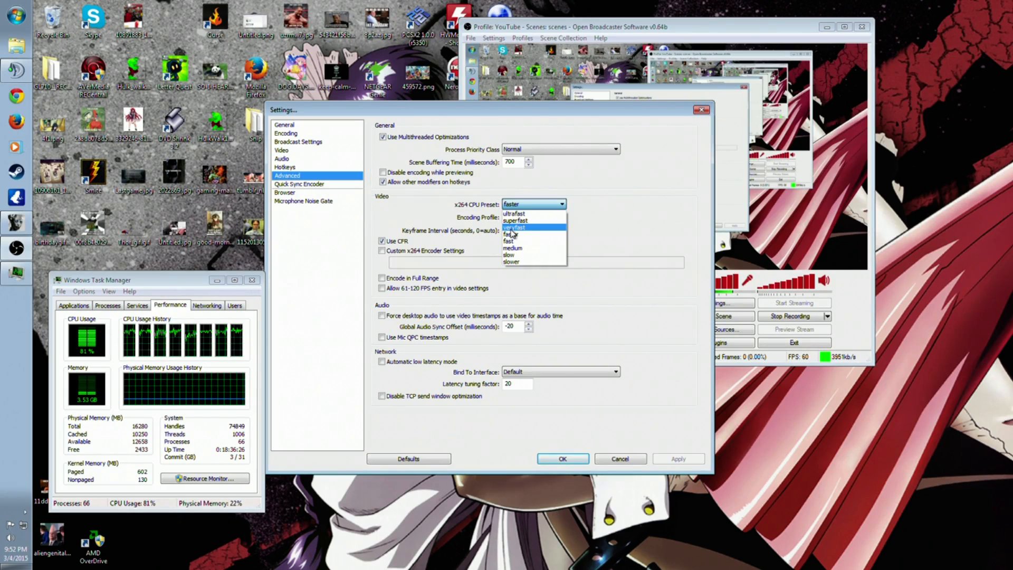
left_click(648, 227)
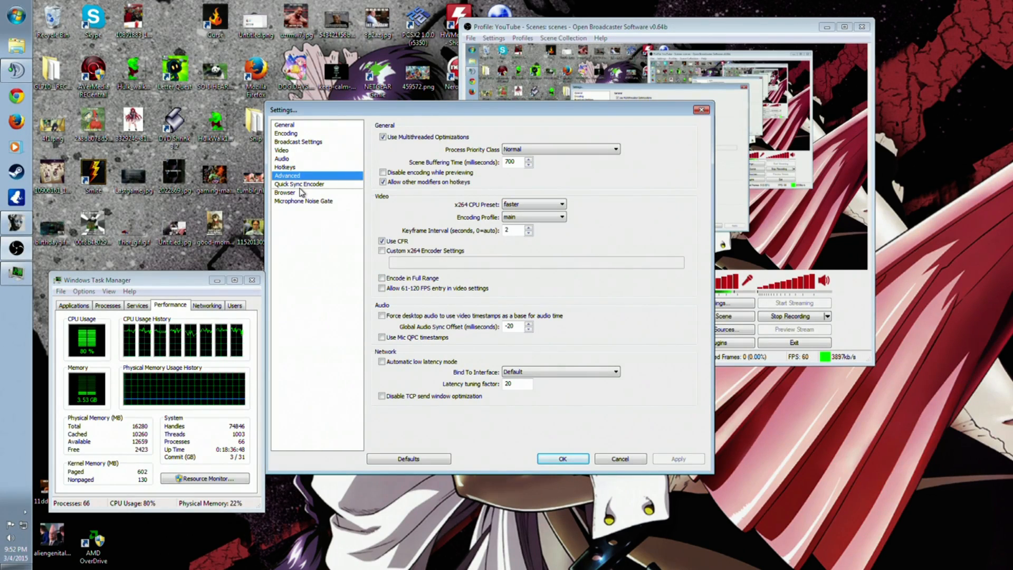
left_click(607, 461)
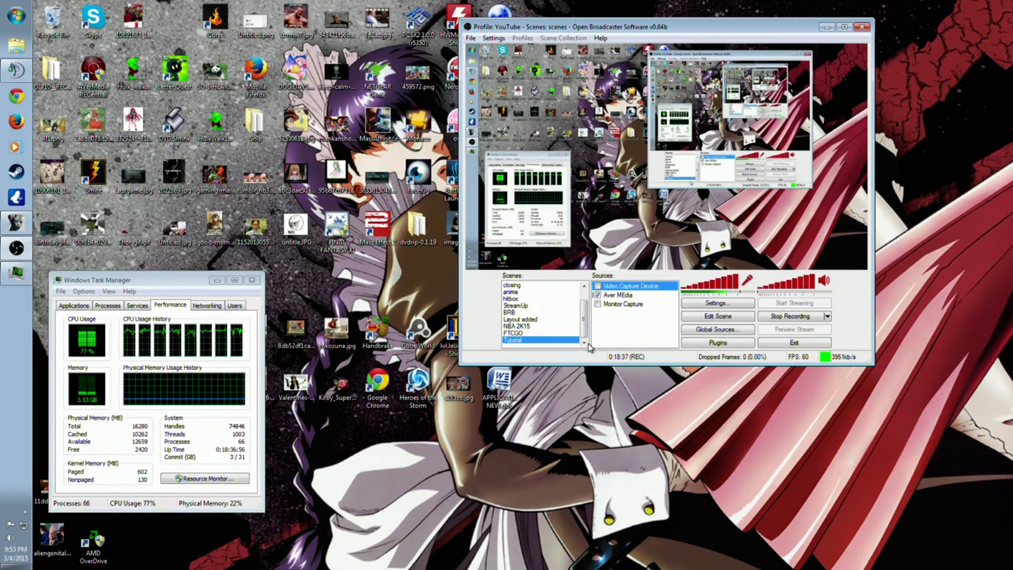
Step: Add a text source under its default name to the Tutorial scene, reading "Hello and welcome"
right_click(605, 321)
mouse_move(639, 327)
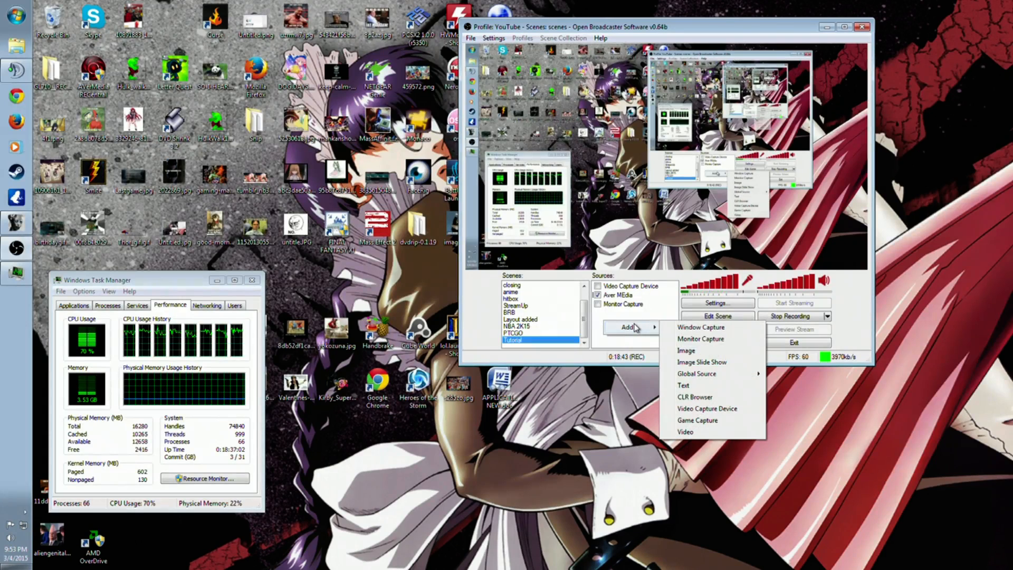
left_click(686, 386)
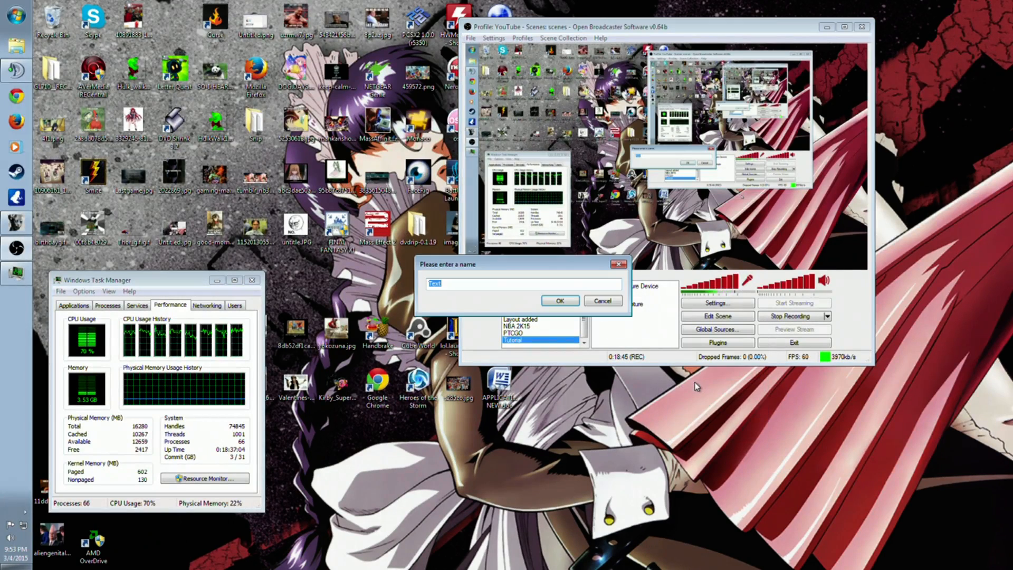
left_click(548, 300)
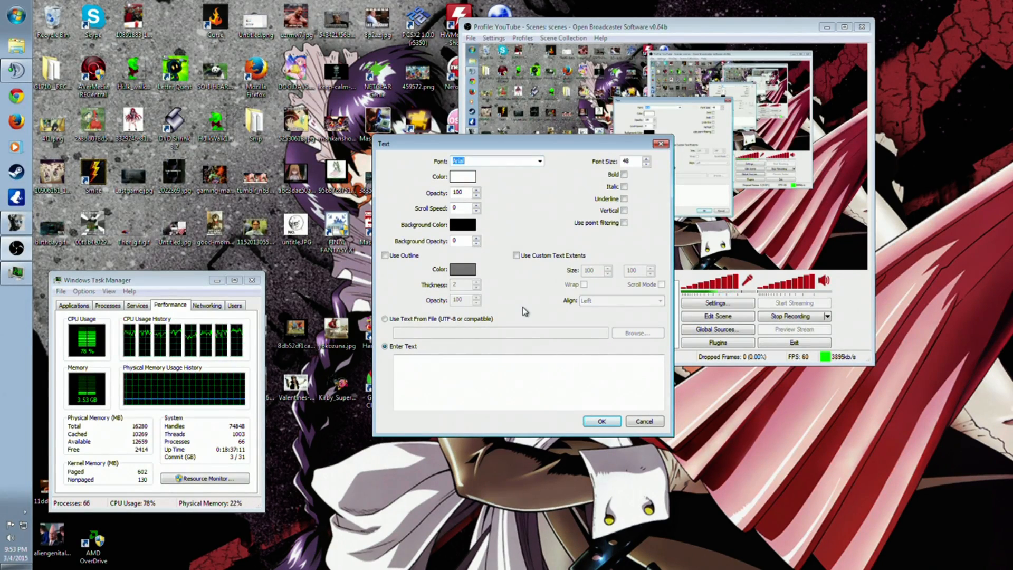
left_click(511, 366)
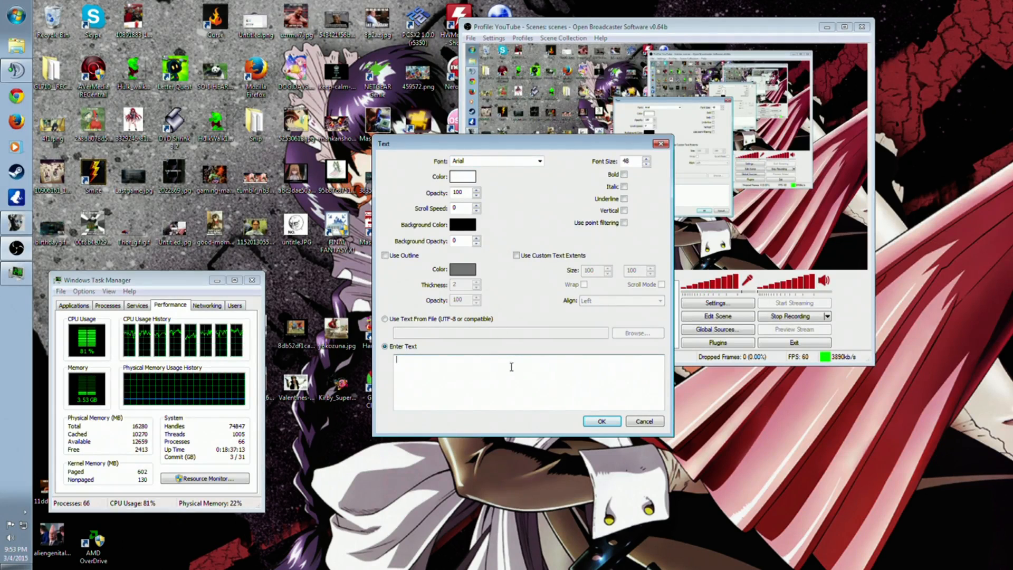
type("Hello and welcome")
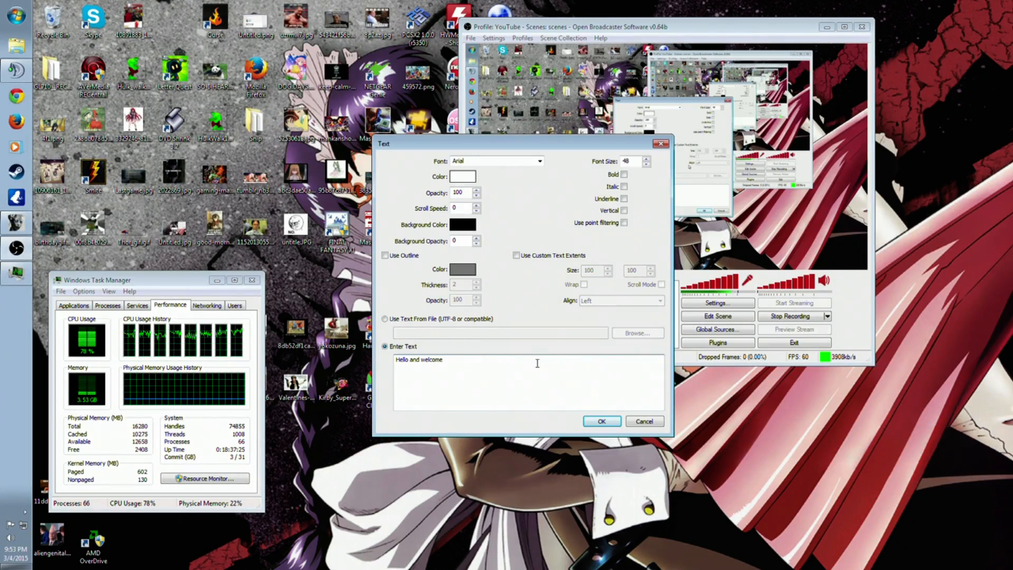
left_click(601, 421)
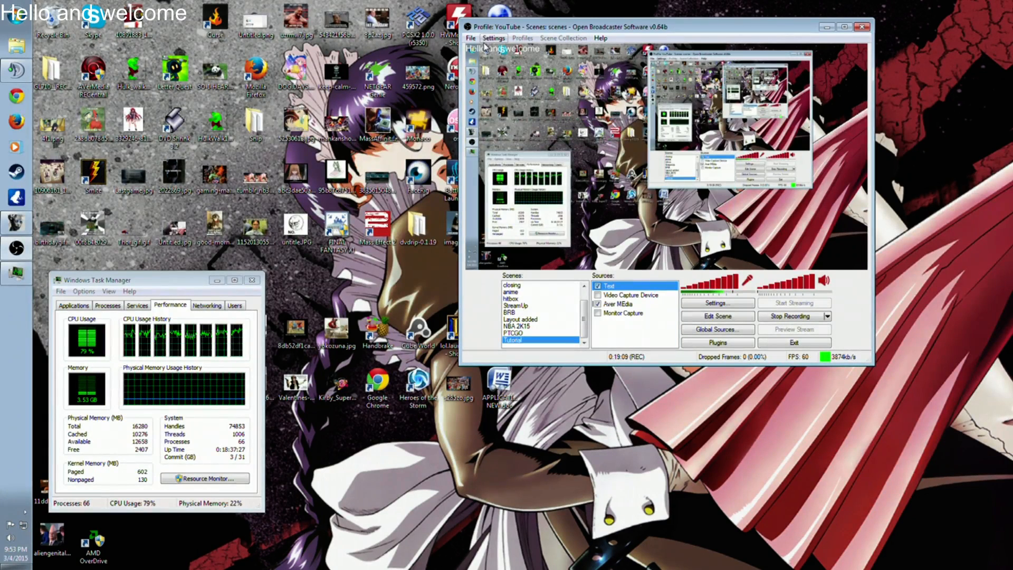
Step: Move the "Hello and welcome" text to the bottom centre of the scene in edit mode
left_click(708, 316)
left_click_drag(507, 50, 676, 264)
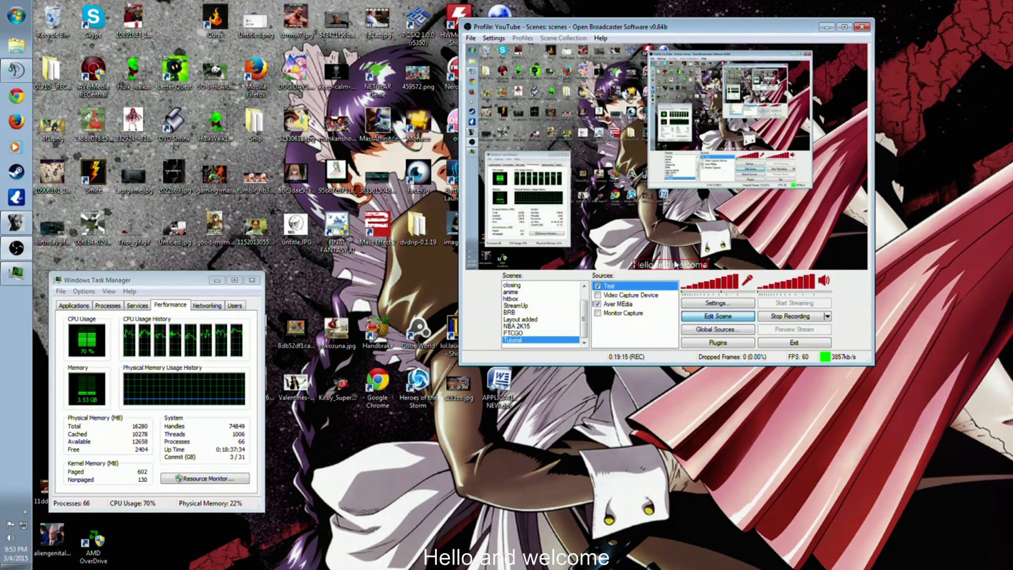
left_click(697, 316)
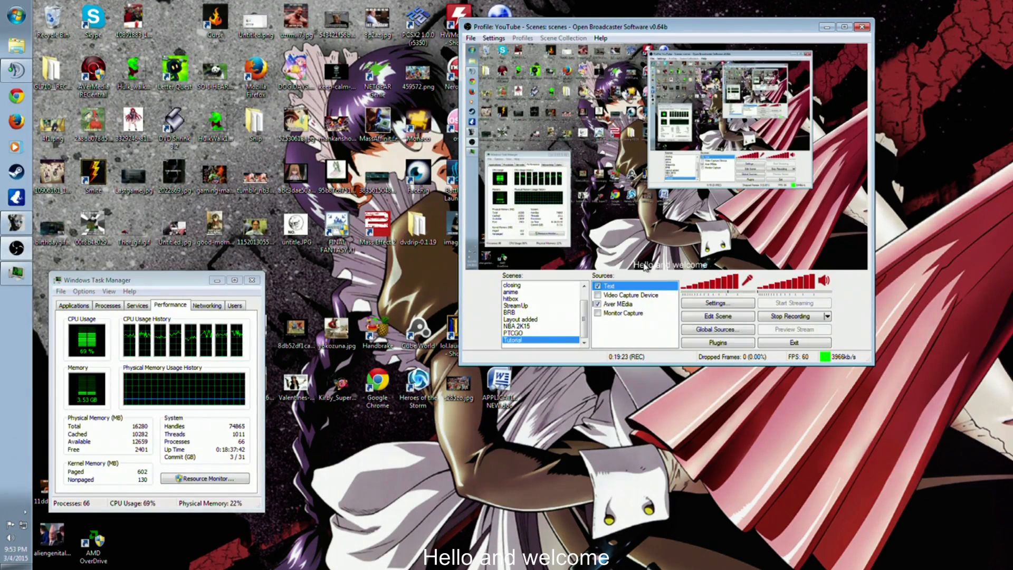
Step: Open the Text source's properties, shift the dialog off the preview and enable the text outline
right_click(636, 290)
left_click(641, 372)
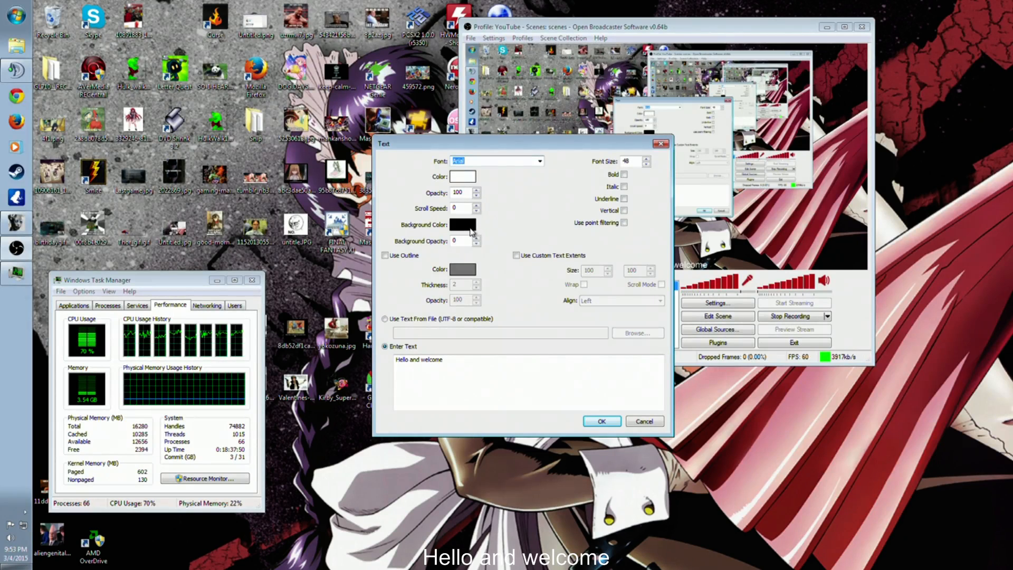
left_click(387, 260)
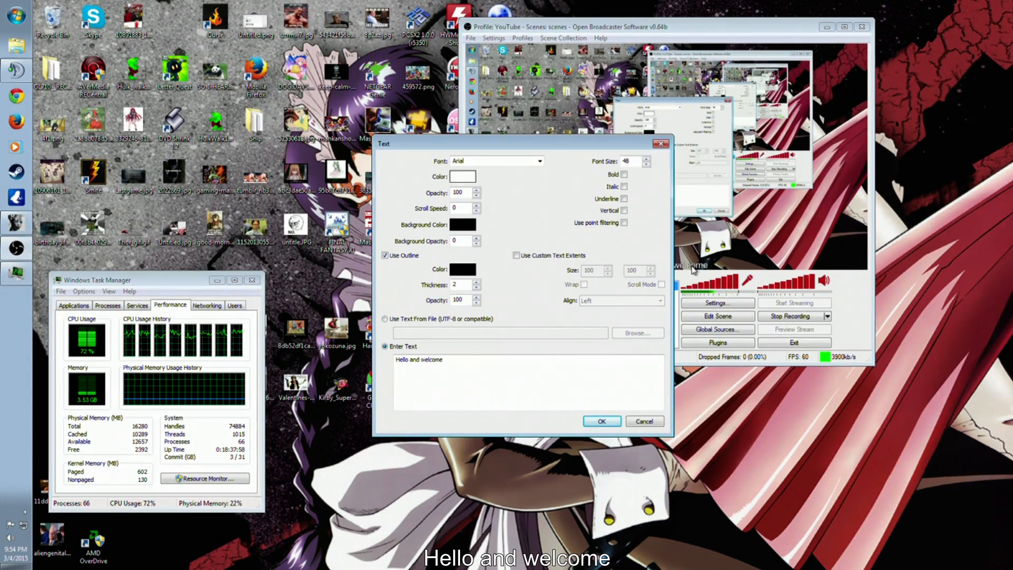
left_click_drag(611, 159, 558, 159)
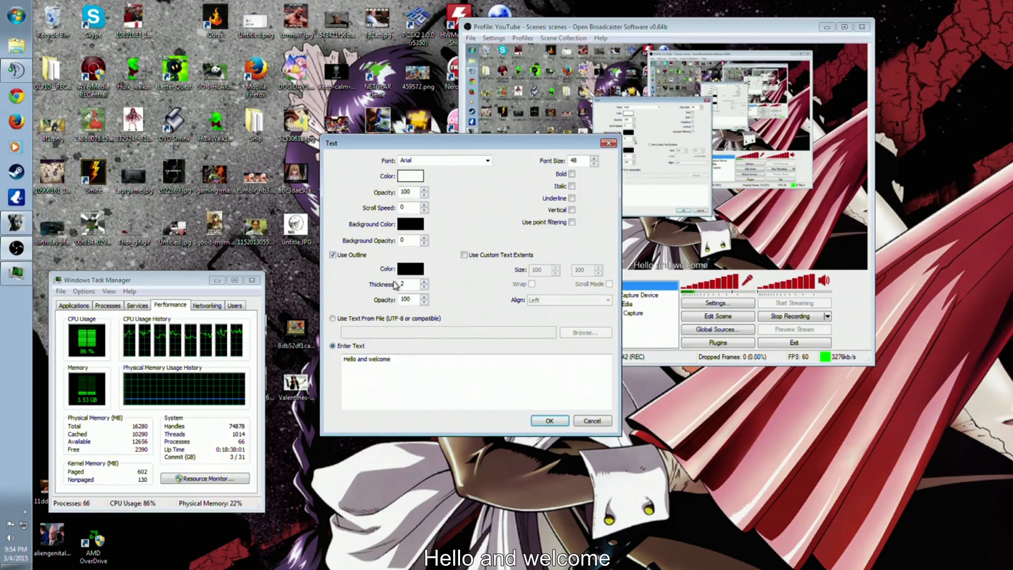
left_click(333, 256)
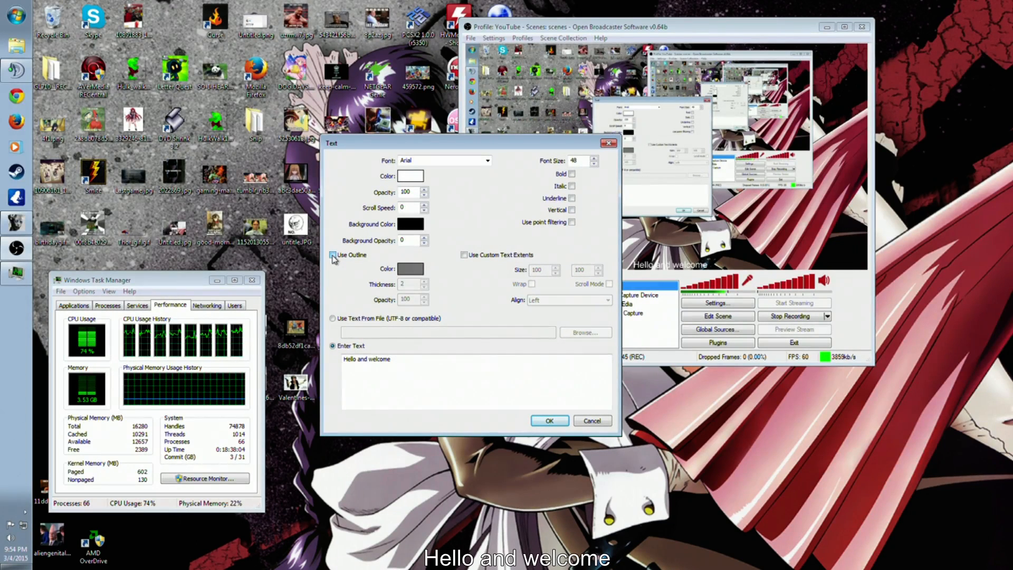
left_click(333, 256)
Step: Try outline thicknesses of 100 and 20 on the text
left_click(411, 284)
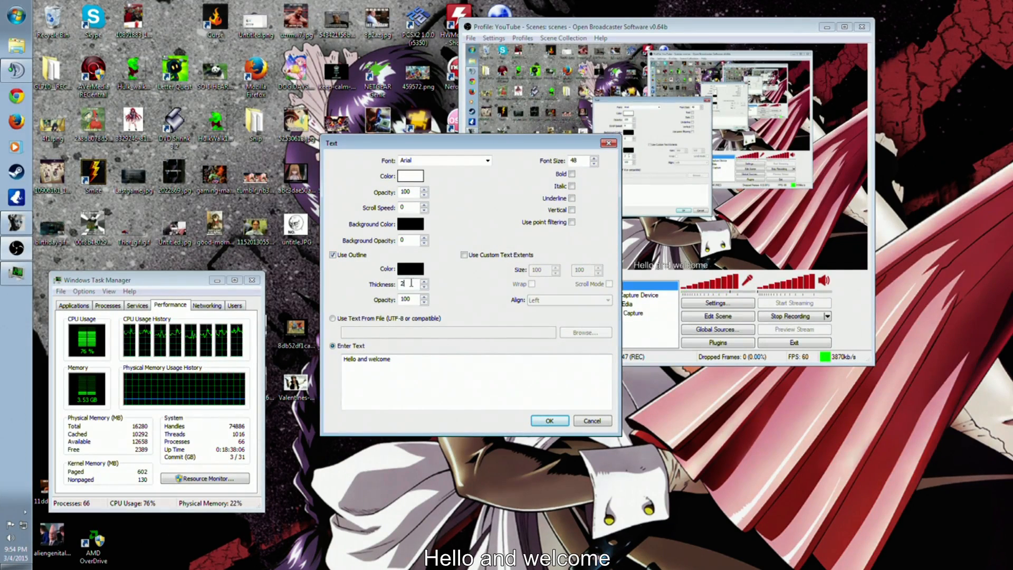
type("100")
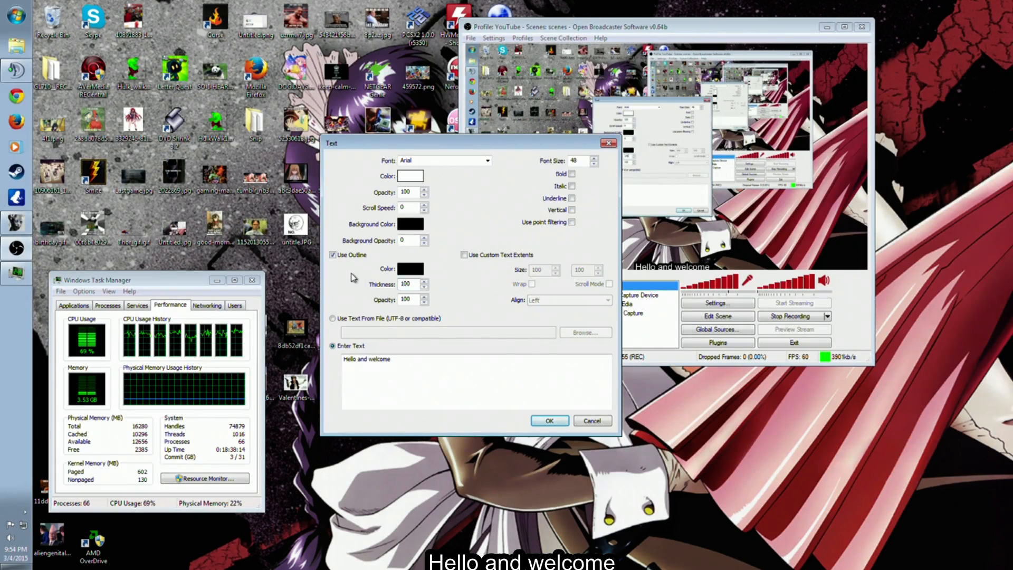
type("20")
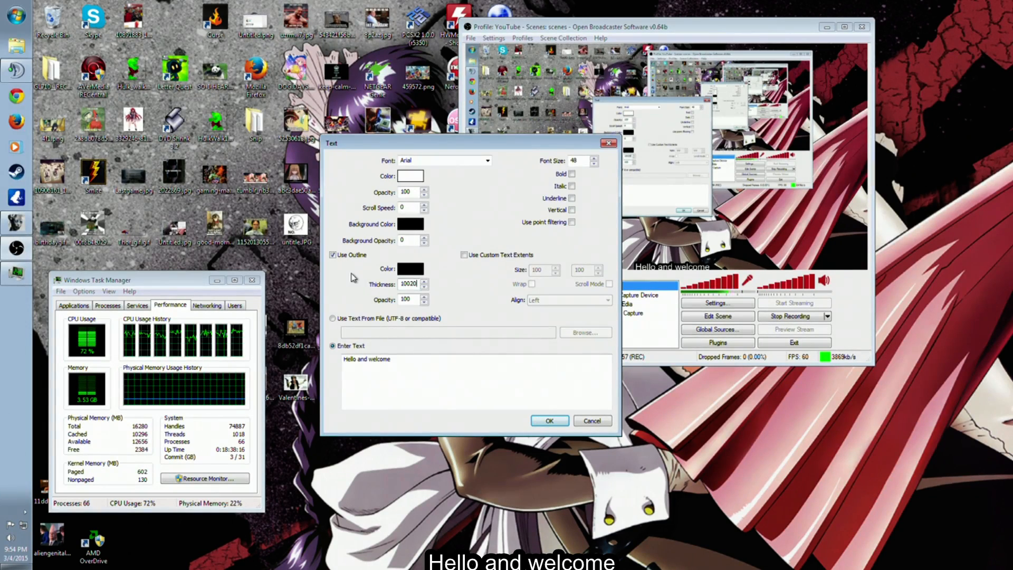
key("BackSpace")
key("BackSpace")
key("BackSpace")
key("BackSpace")
key("BackSpace")
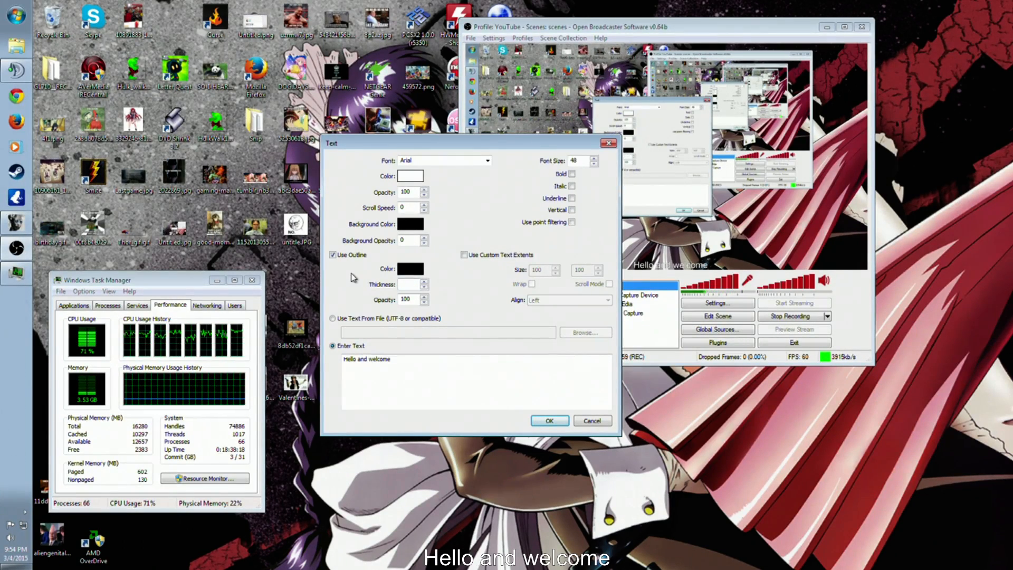
type("20")
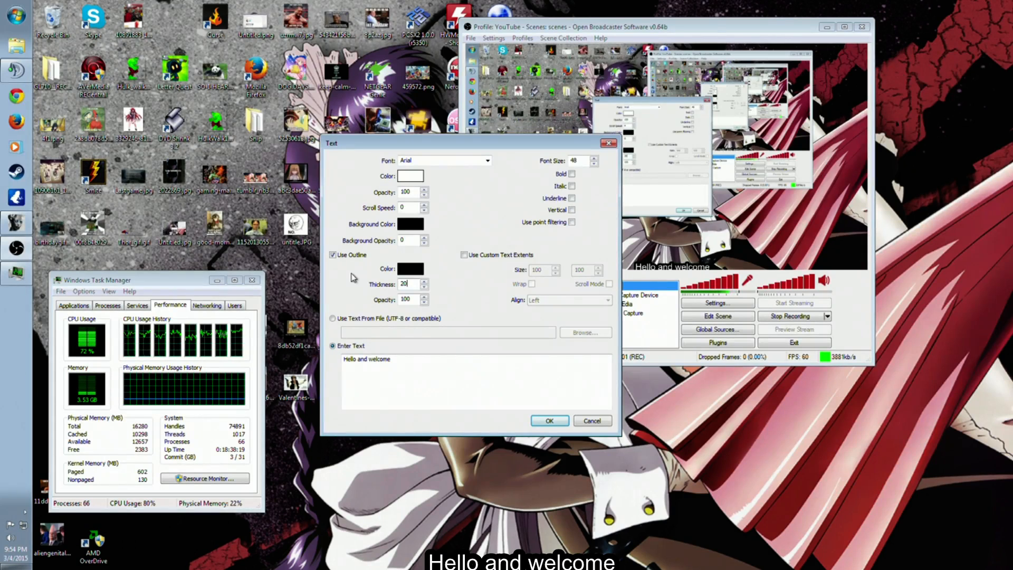
Step: Set the outline thickness to 10 and apply bold, italic and underline to the text
left_click_drag(415, 282, 371, 283)
type("10")
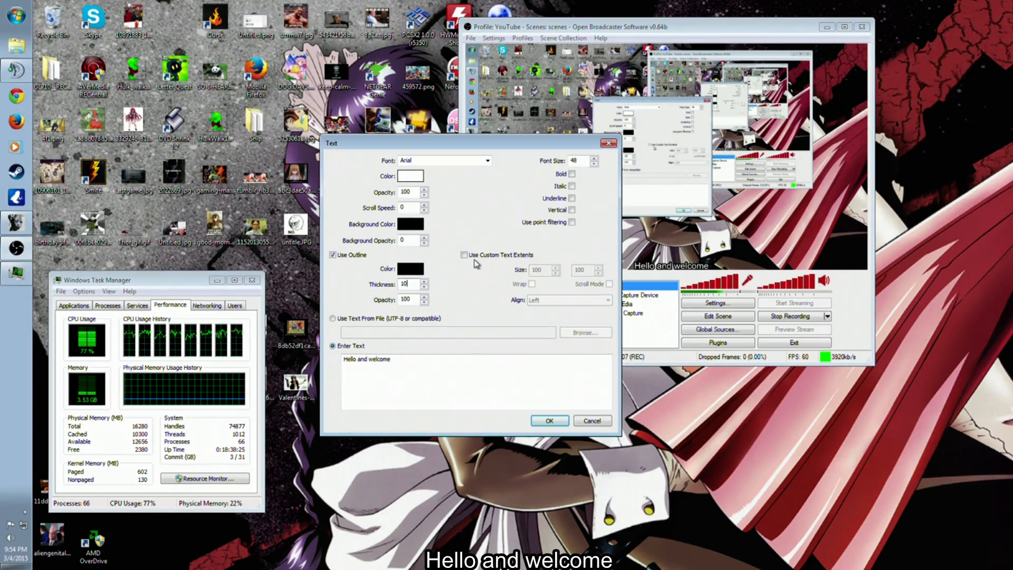
left_click(572, 174)
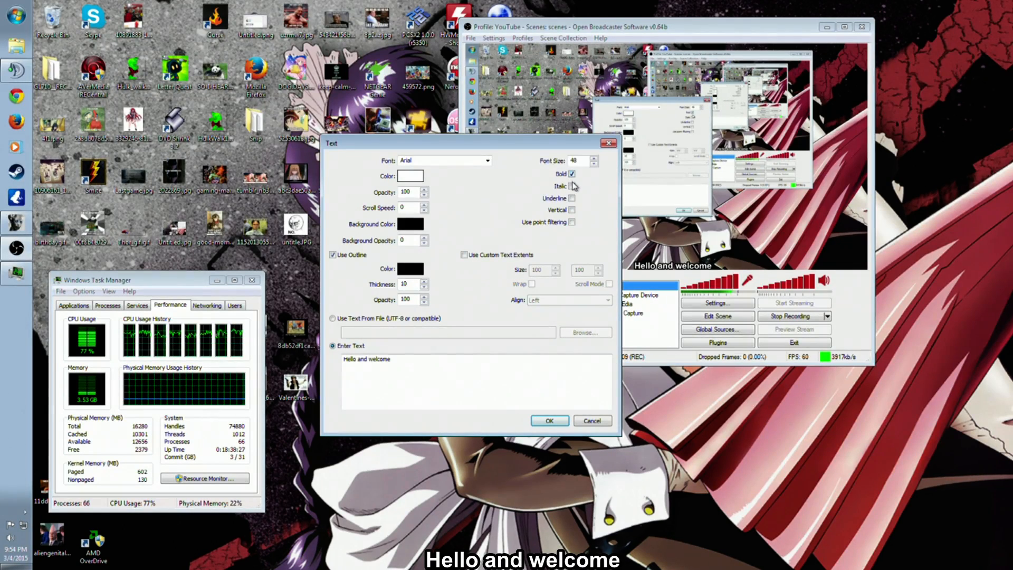
left_click(572, 186)
left_click(572, 199)
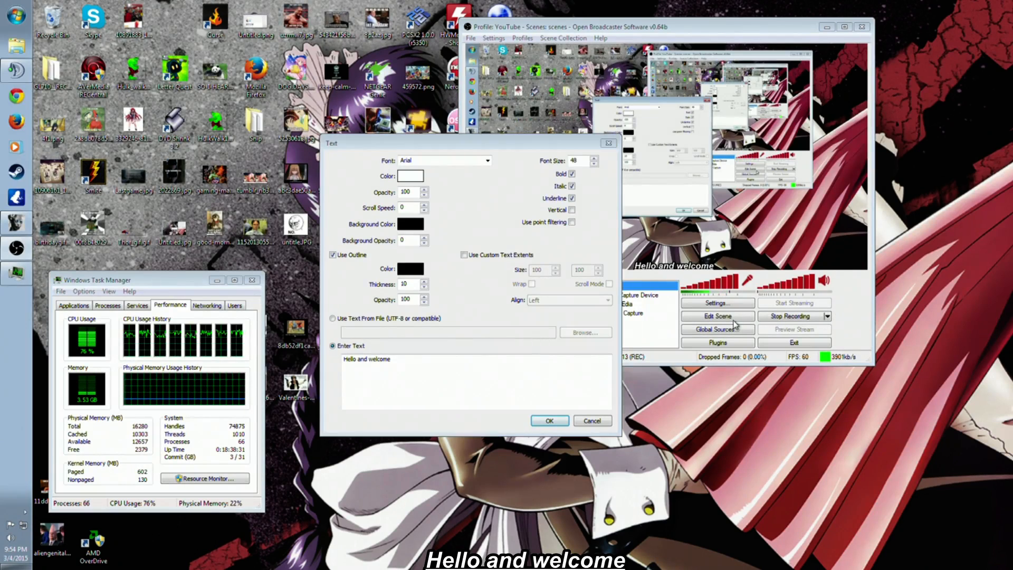
key("Return")
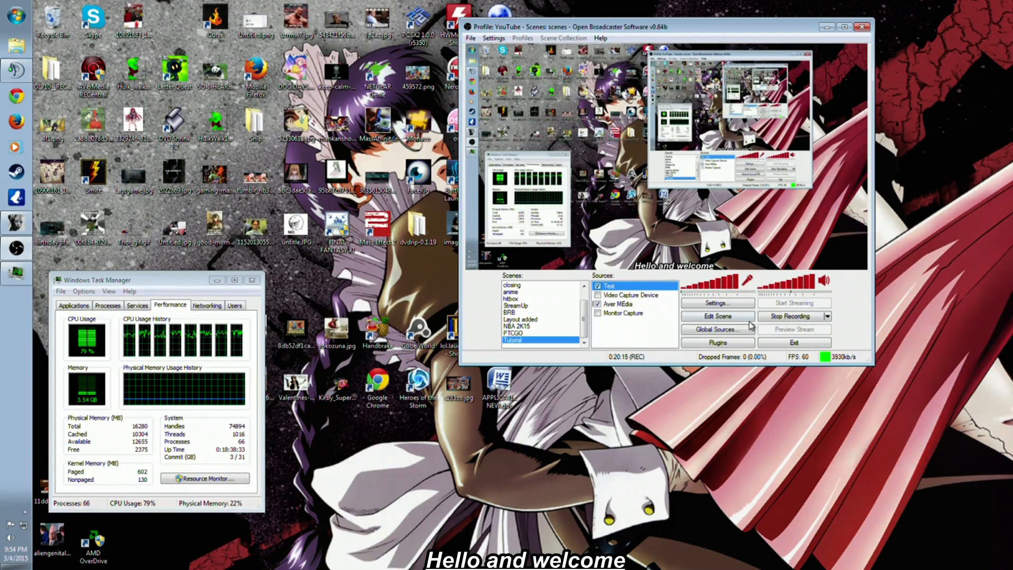
Step: Move the text up and slightly right in the scene, over the white cuff in the wallpaper
left_click(718, 316)
left_click_drag(680, 269, 719, 235)
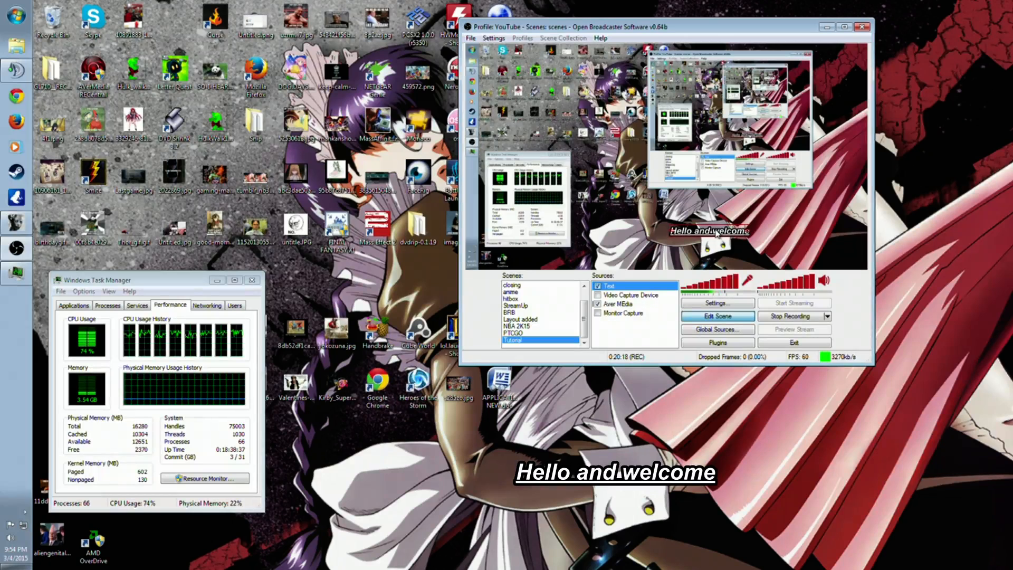
left_click(706, 316)
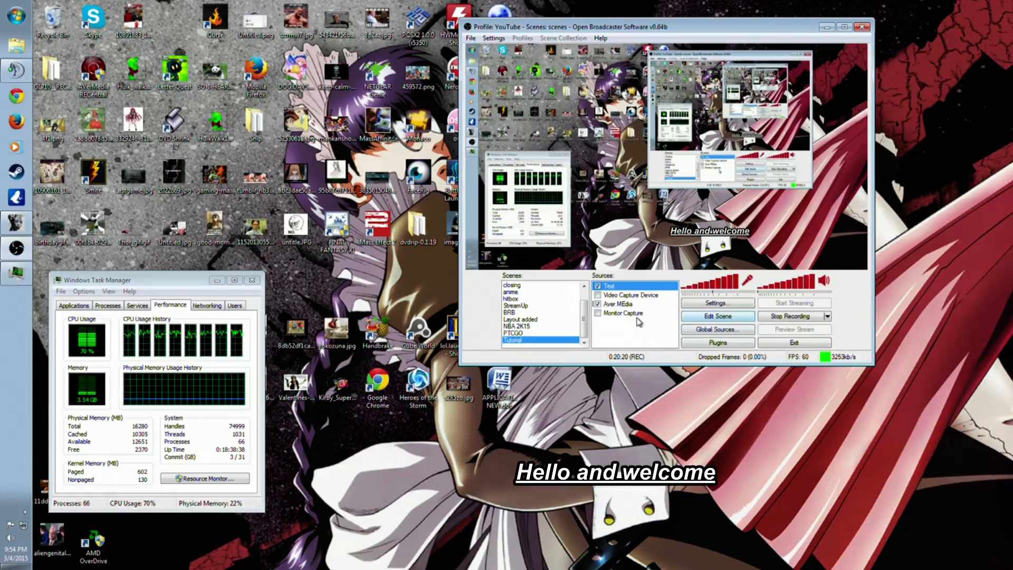
Step: Reopen the Text source's properties and move the dialog clear of the preview
right_click(620, 291)
left_click(633, 363)
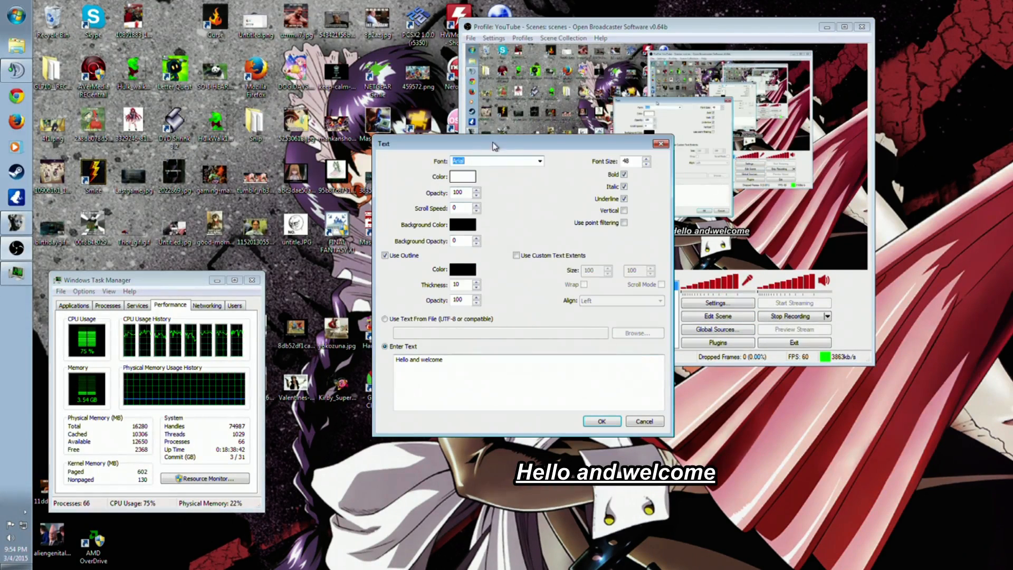
left_click_drag(553, 147, 498, 137)
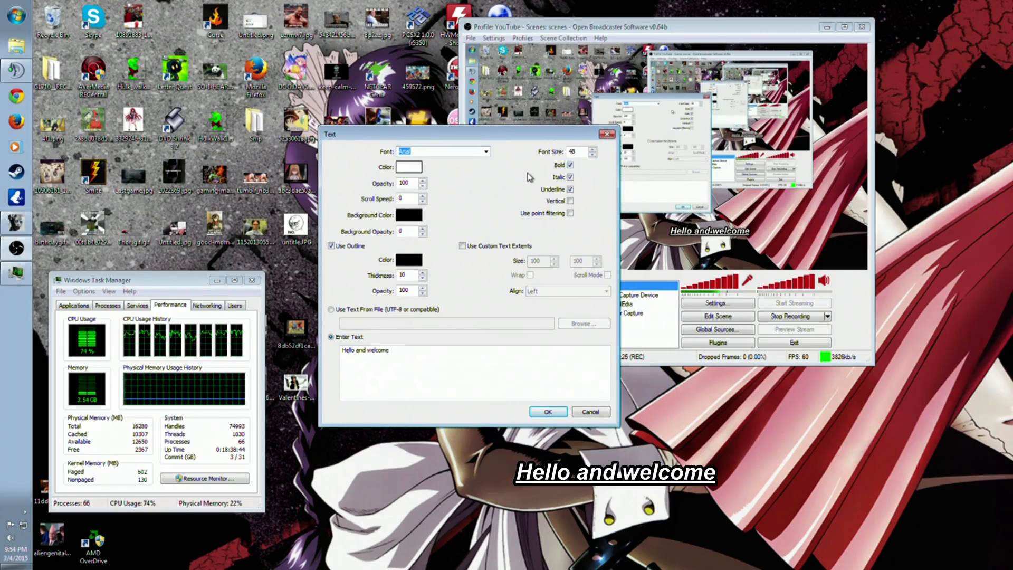
Step: Try the Vertical and Use point filtering options on the text and turn both back off
left_click(569, 201)
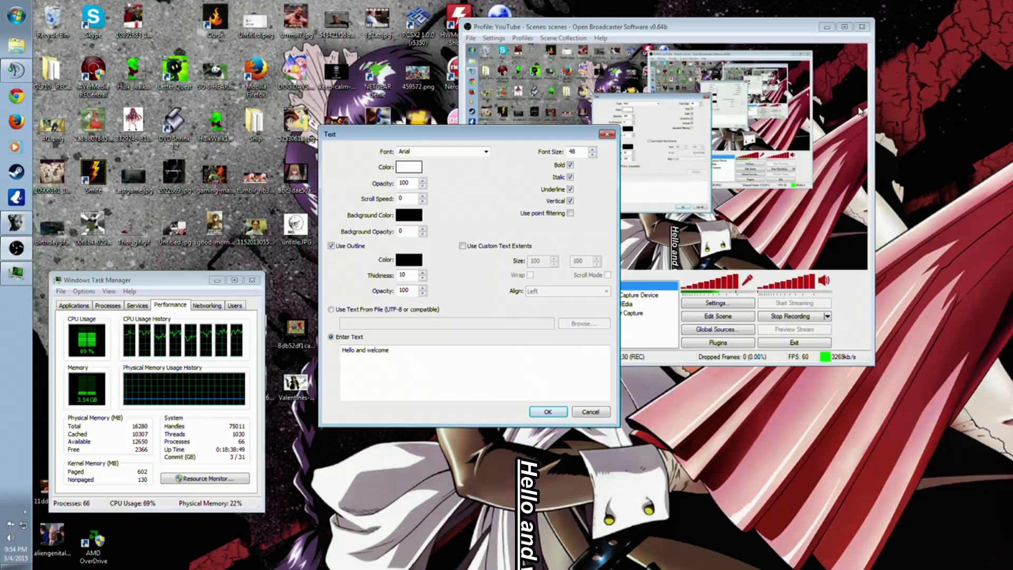
left_click(570, 202)
left_click(570, 214)
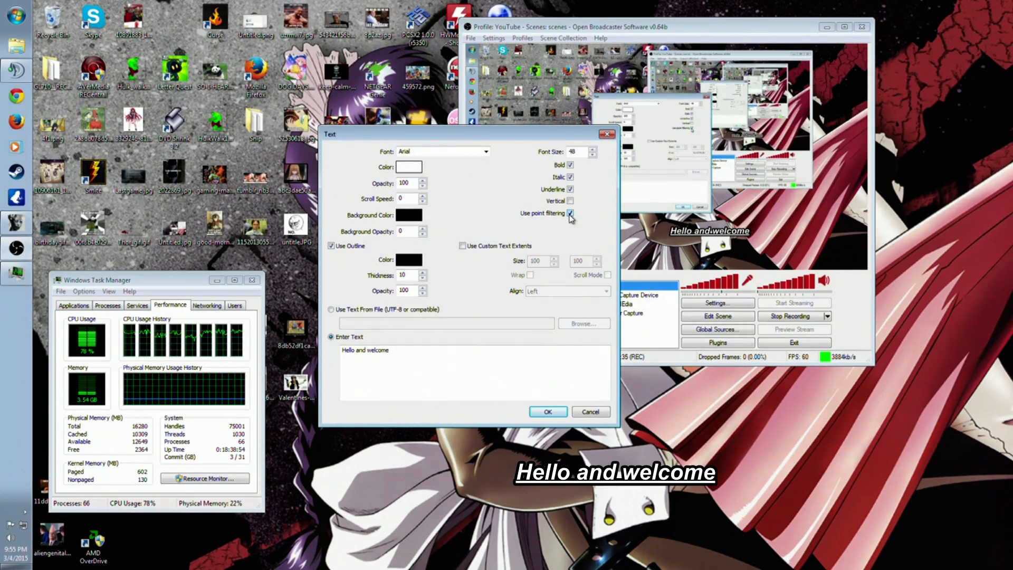
left_click(570, 214)
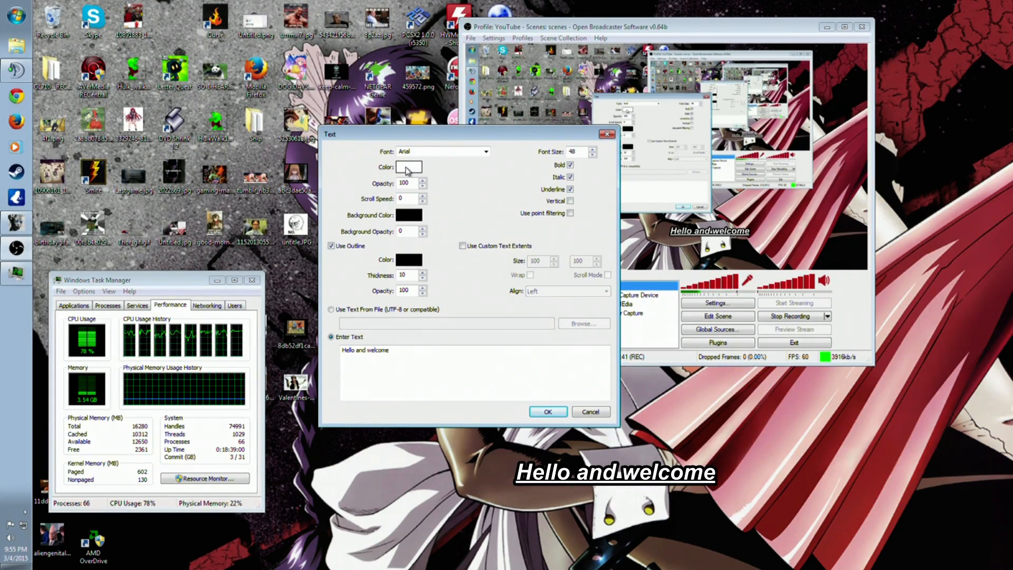
Step: Try several blue and pink shades for the text color and settle on purple (RGB 128, 0, 255)
left_click(409, 167)
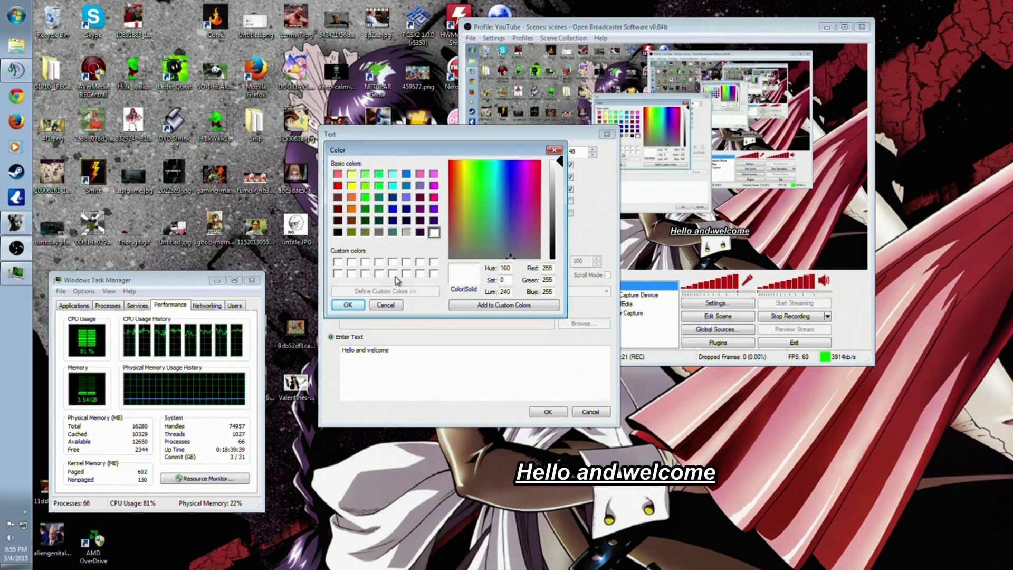
left_click(392, 197)
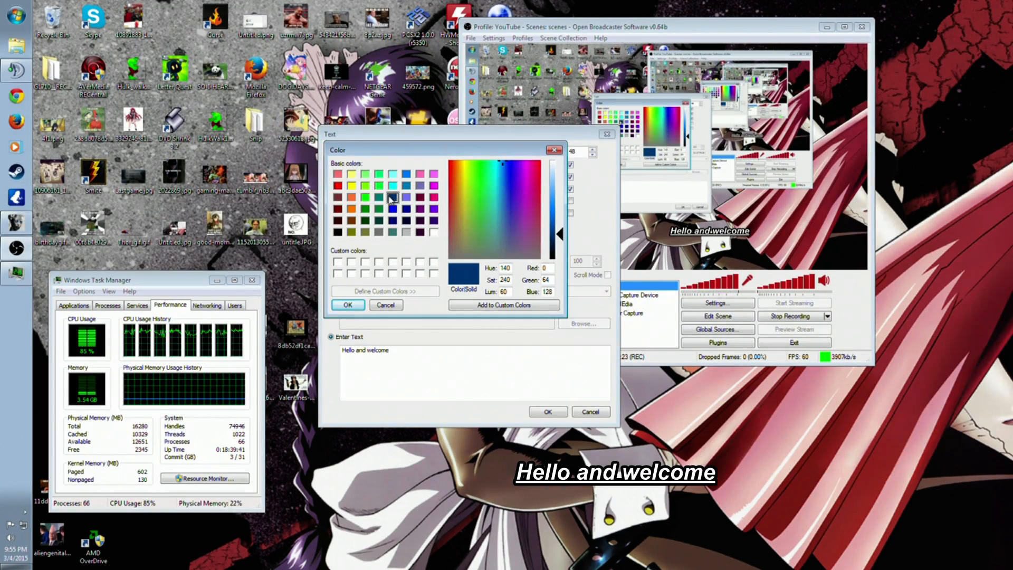
left_click(406, 186)
left_click(406, 174)
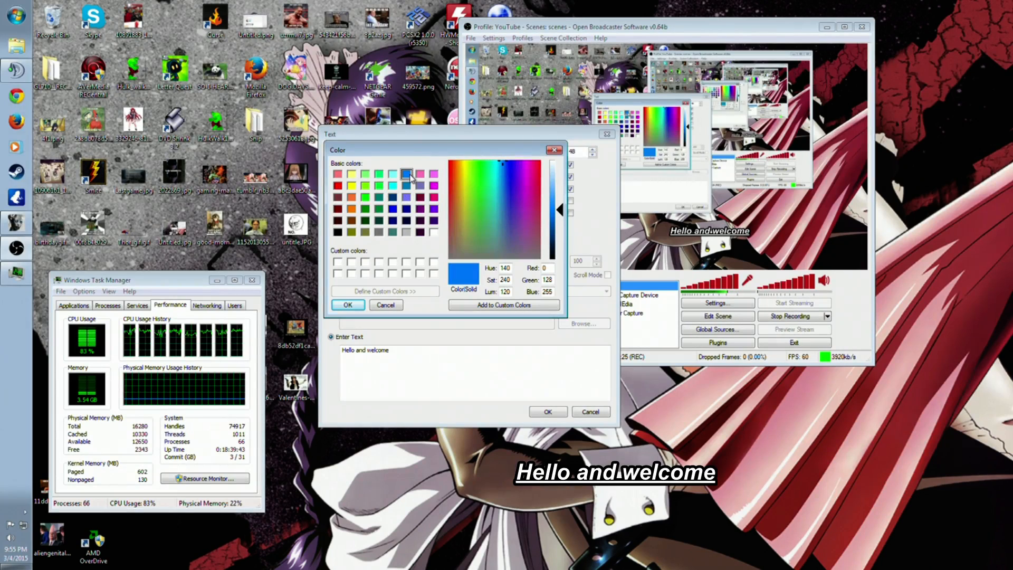
left_click(420, 175)
left_click(434, 209)
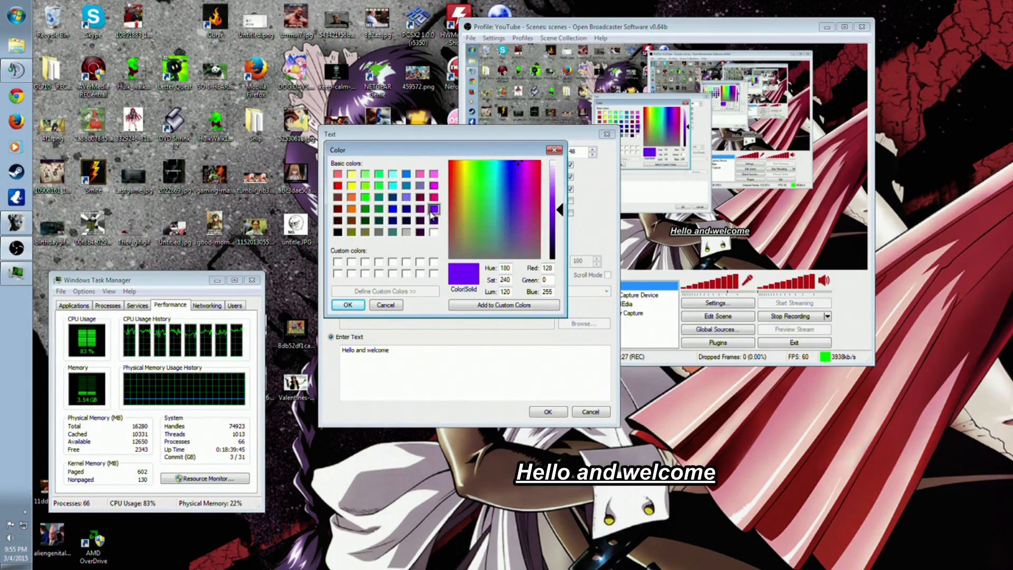
left_click(394, 306)
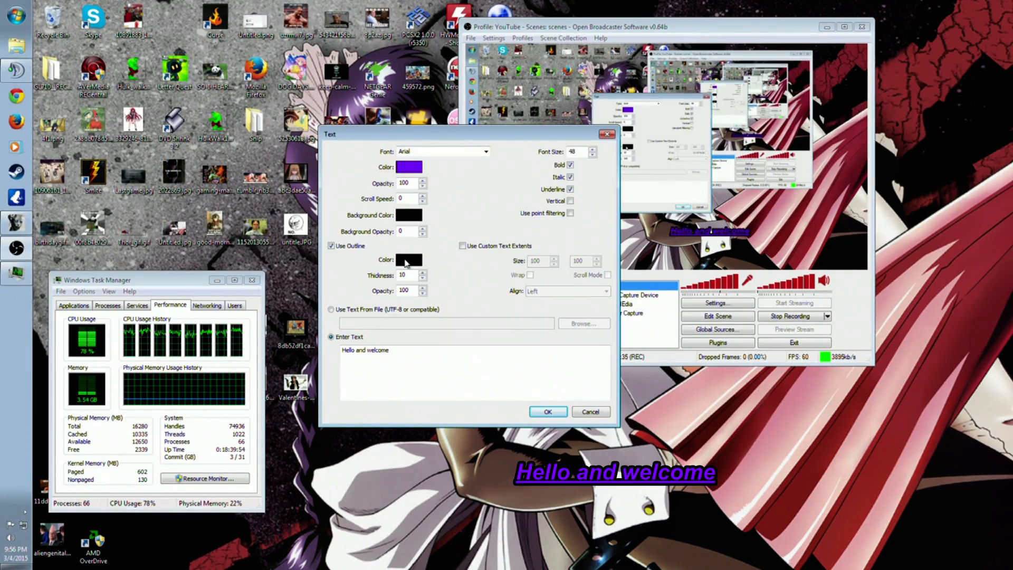
Step: Change the color of the text outline to white
left_click(406, 261)
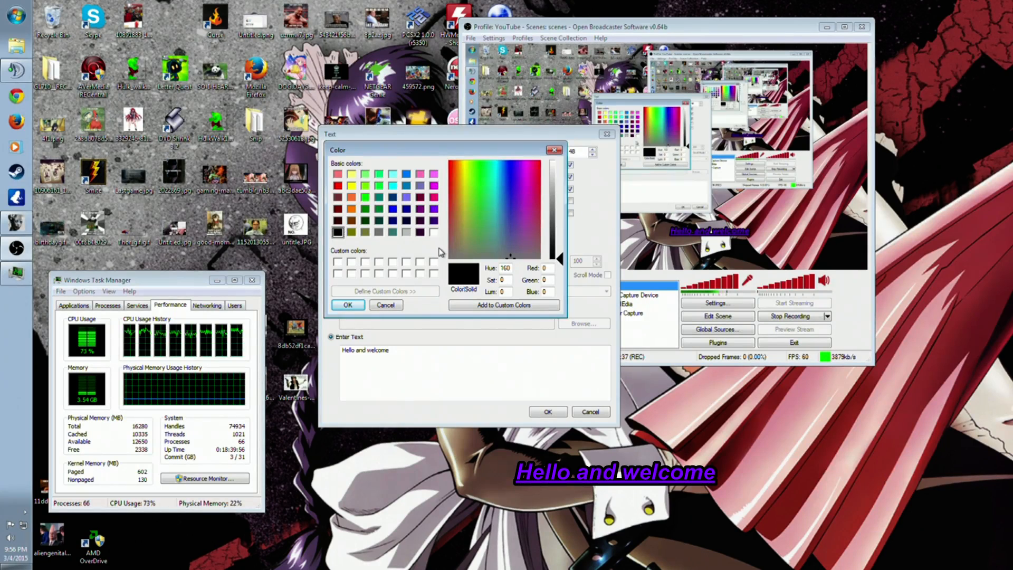
left_click(434, 232)
left_click(347, 305)
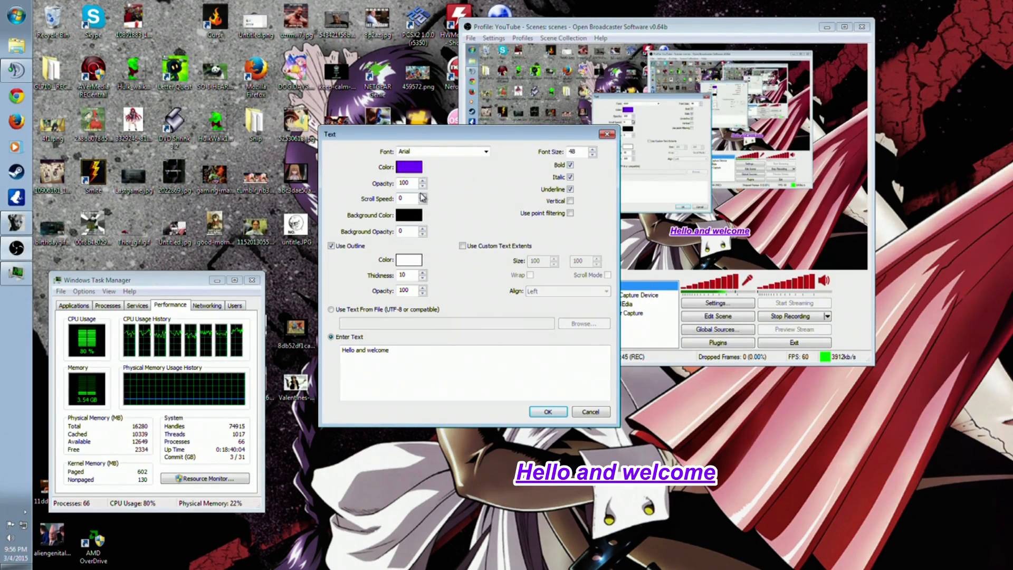
Step: Set the text's scroll speed to 50, add trailing spaces after "Hello and welcome" and apply the properties
type("50")
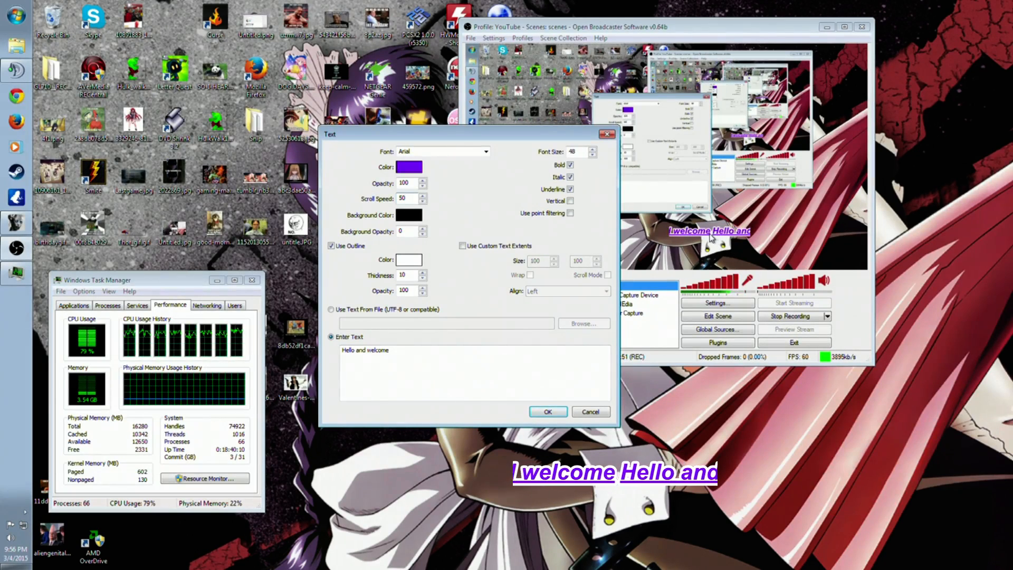
left_click(408, 349)
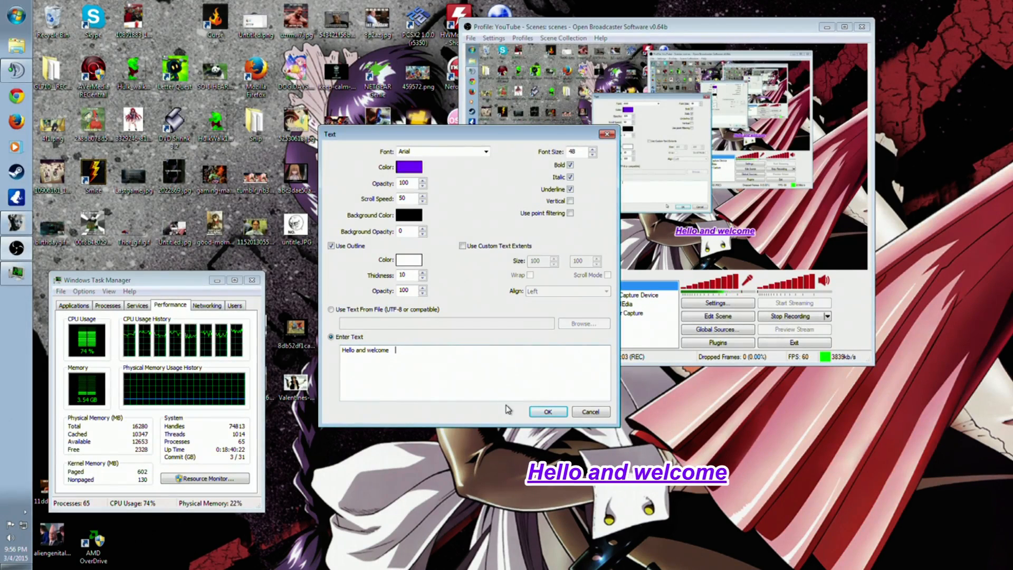
left_click(547, 411)
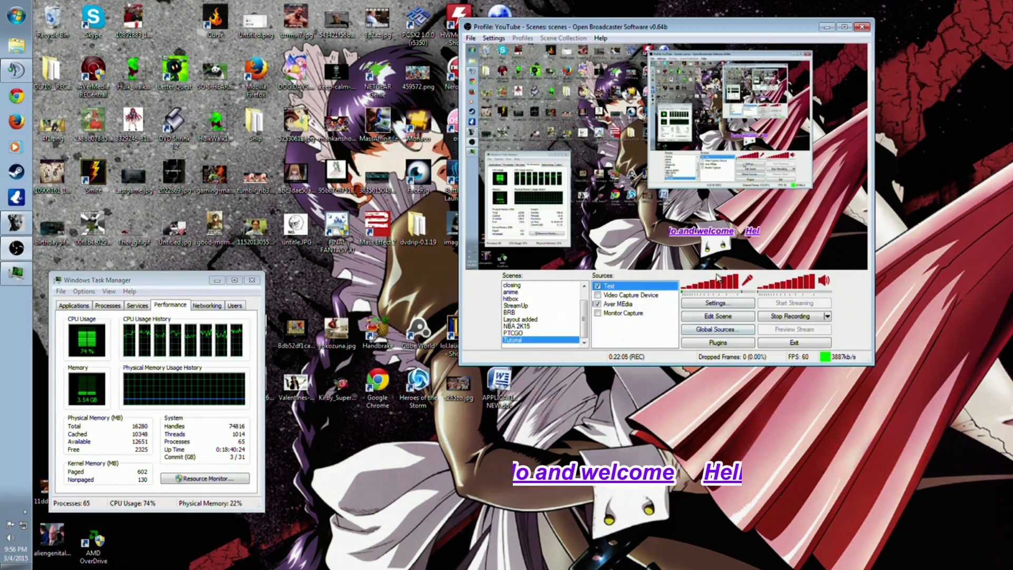
Step: Turn on scene editing and move the scrolling text up to the top edge of the scene, near the middle
left_click(730, 316)
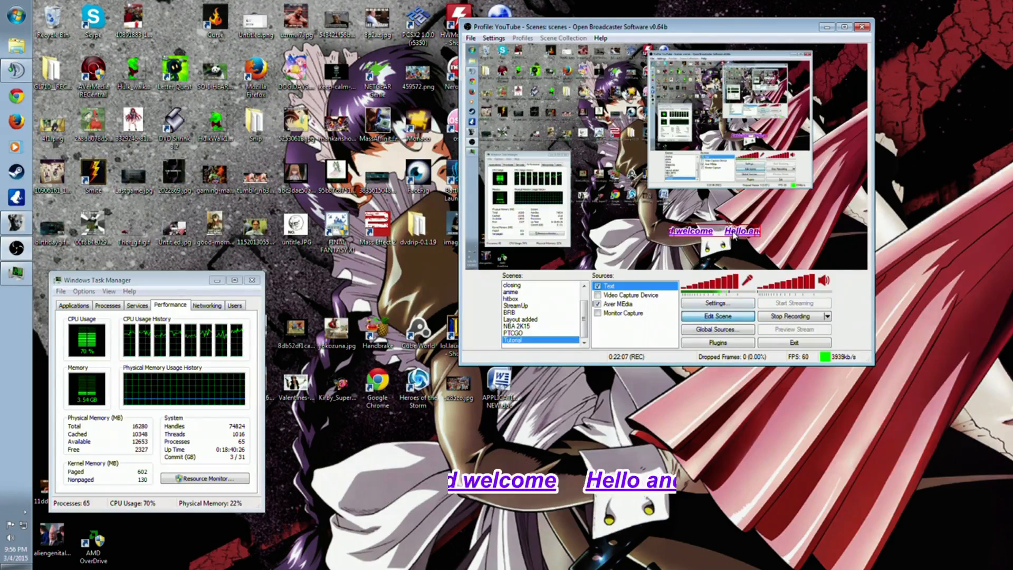
left_click_drag(529, 269, 530, 71)
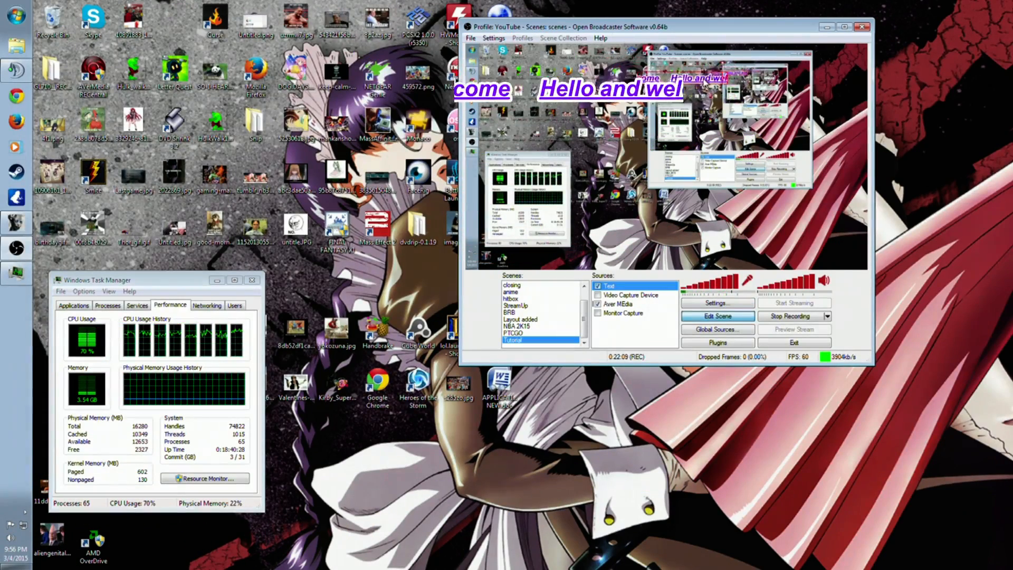
left_click_drag(768, 70, 685, 58)
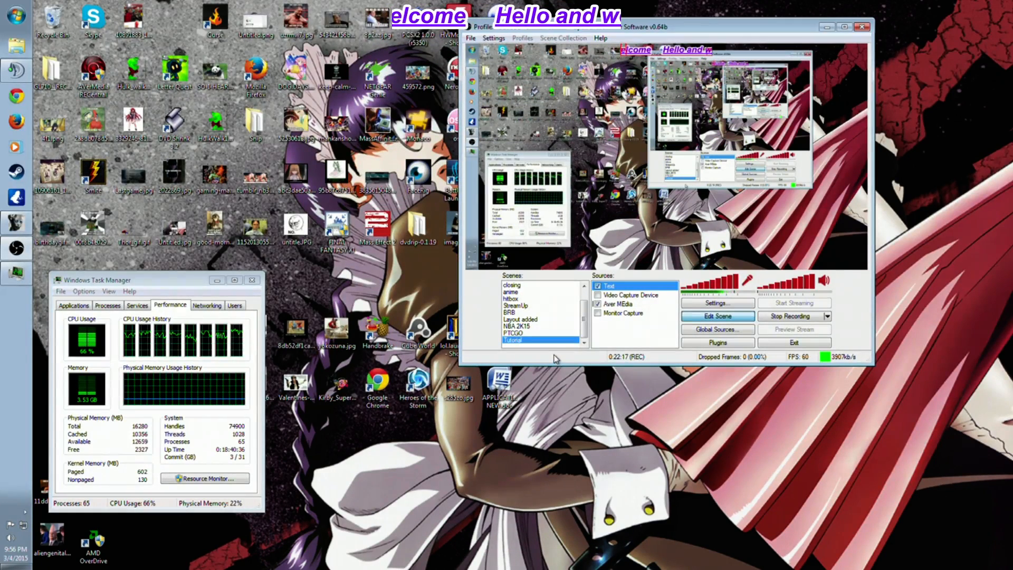
Step: Enable custom text extents for the Text source, set their size to 1000 by 55 and apply
right_click(618, 289)
left_click(649, 357)
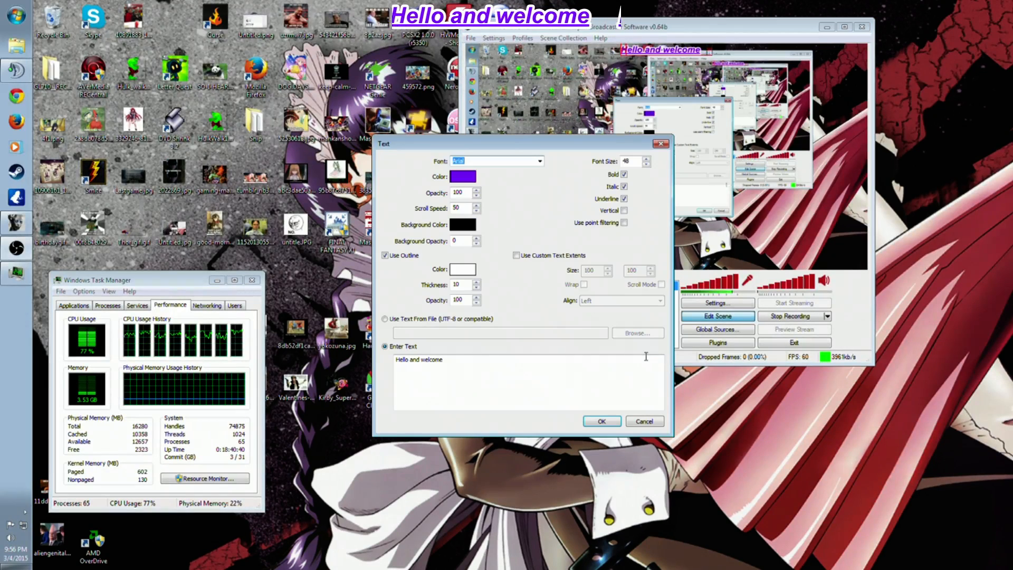
left_click(516, 255)
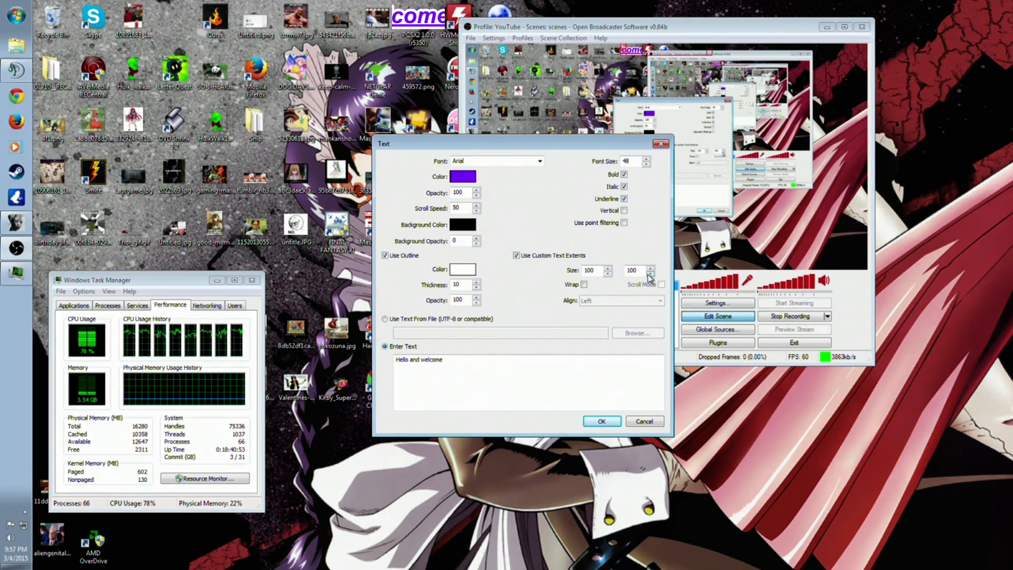
left_click_drag(641, 271, 593, 255)
type("1000")
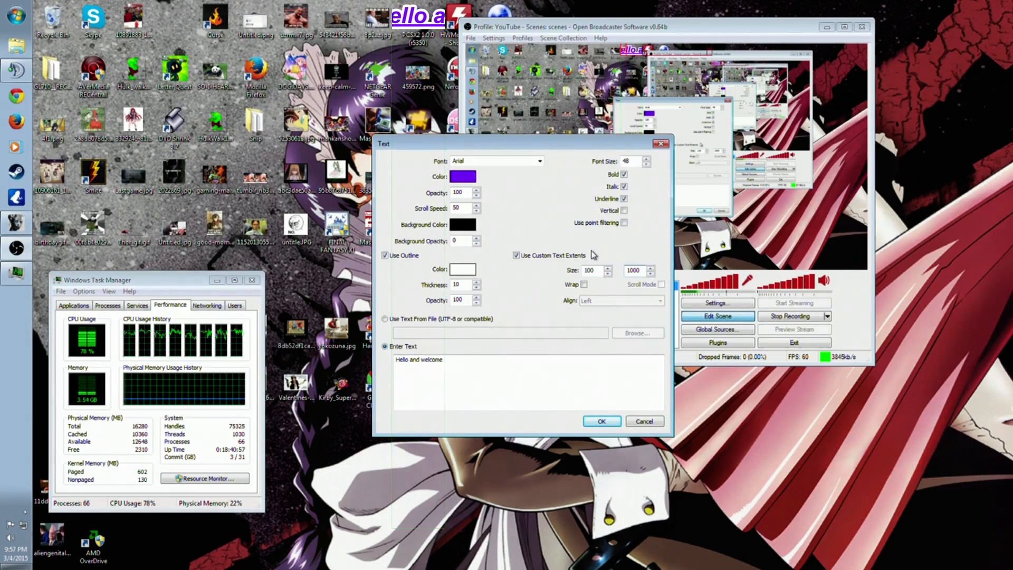
key("BackSpace")
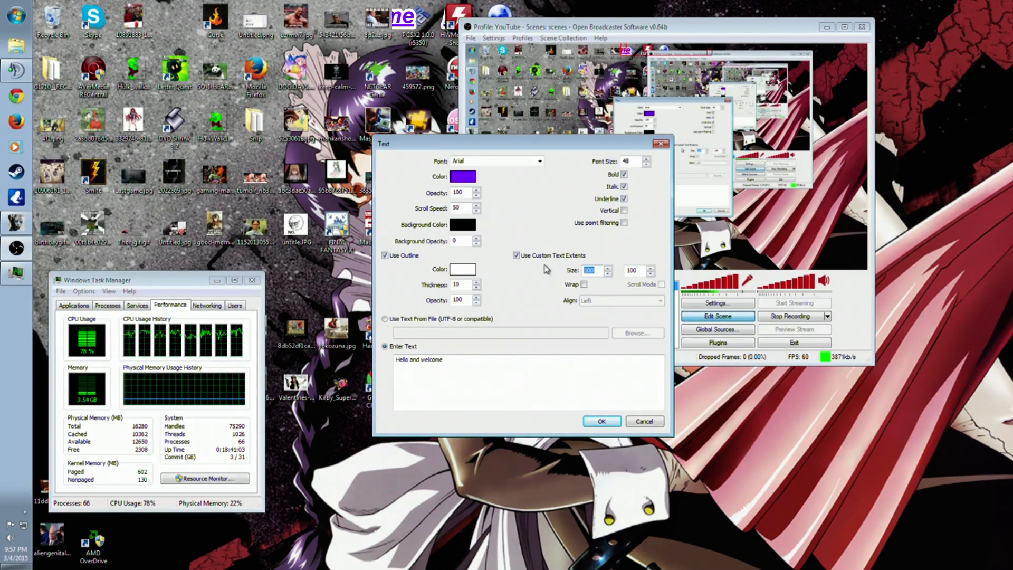
type("1000")
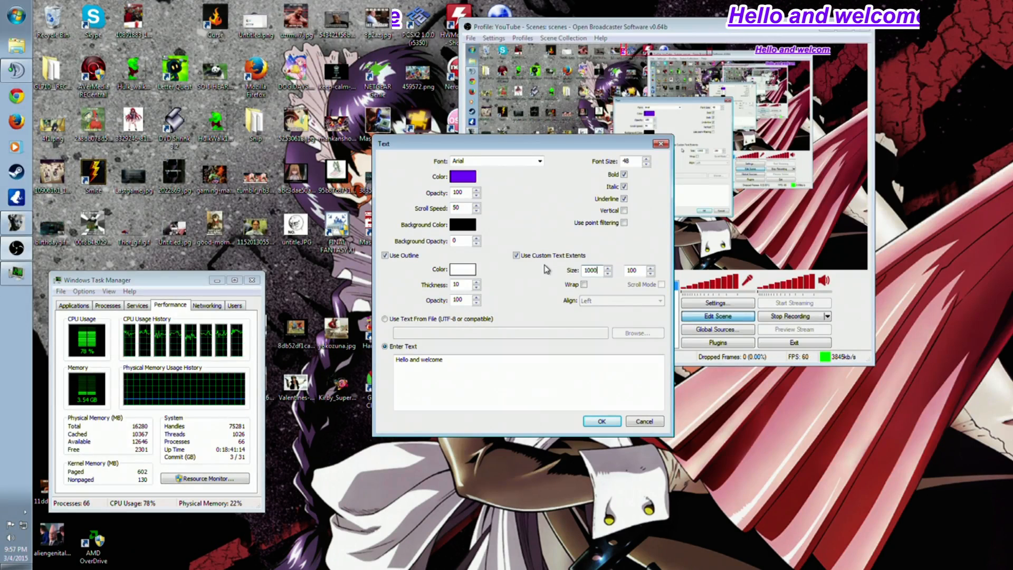
key("Tab")
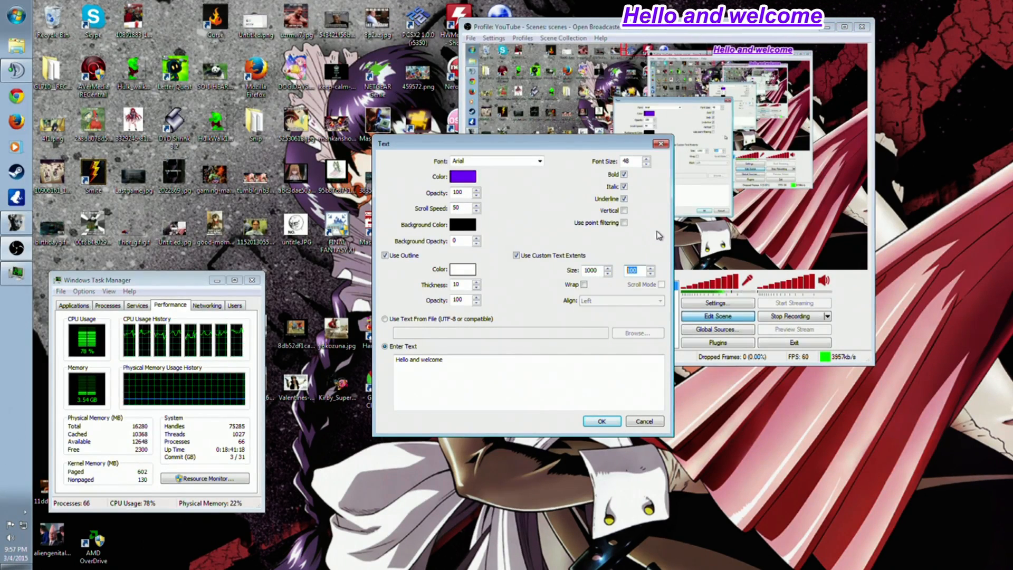
type("5")
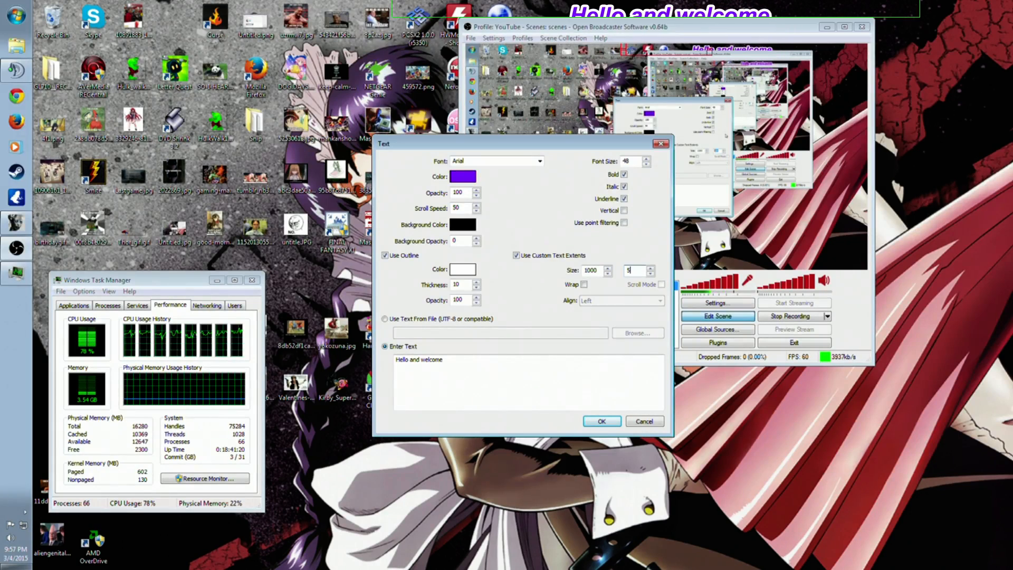
type("5")
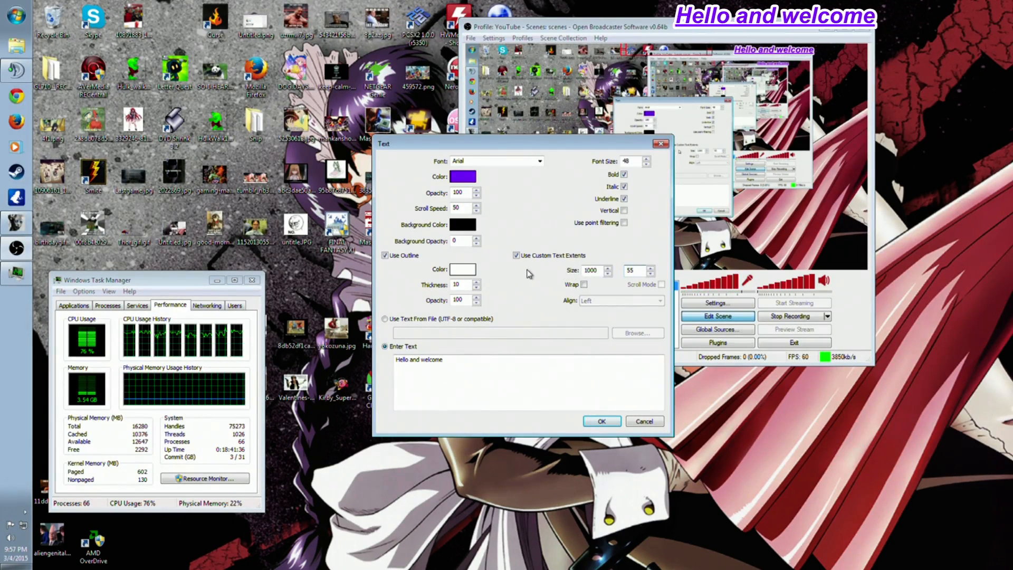
left_click(601, 421)
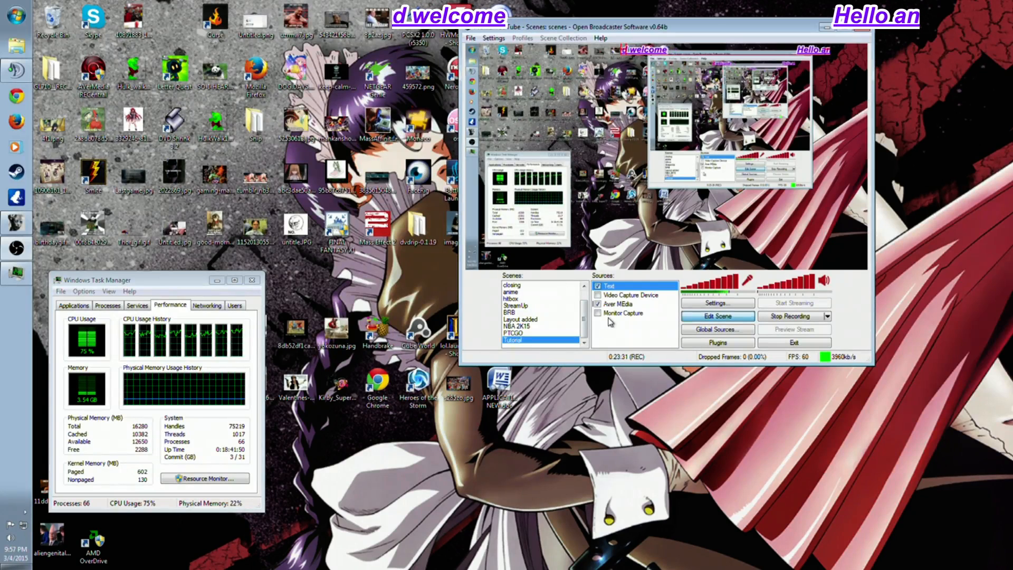
Step: Extend the Text source's wording to "Hello and welcome to my wonderful testing video of enjoyable happiness mwuhahahahahahahaha" plus trailing spaces and apply it
right_click(614, 287)
left_click(633, 360)
left_click(451, 361)
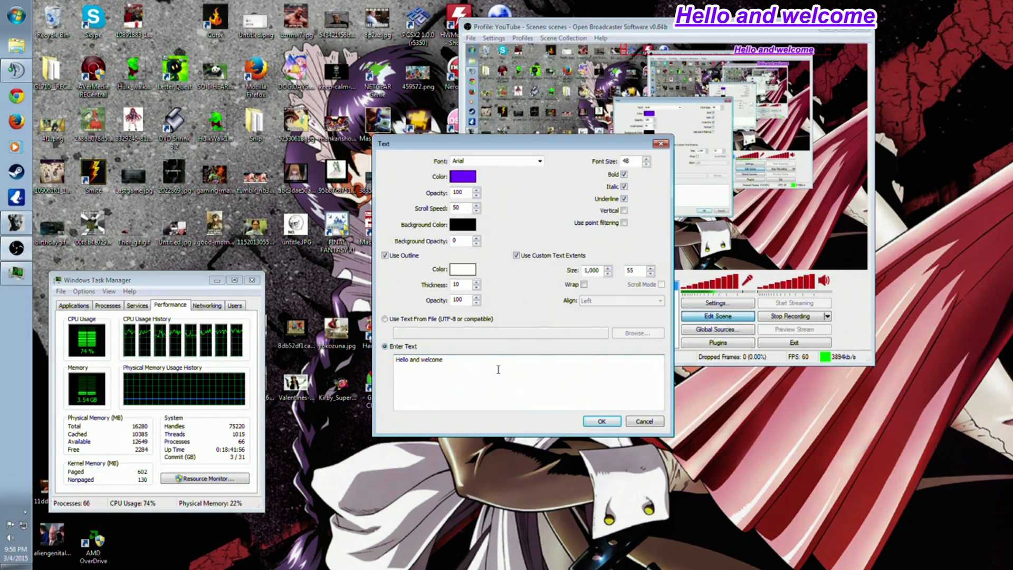
key("BackSpace")
type("to my wonderful tesing video ")
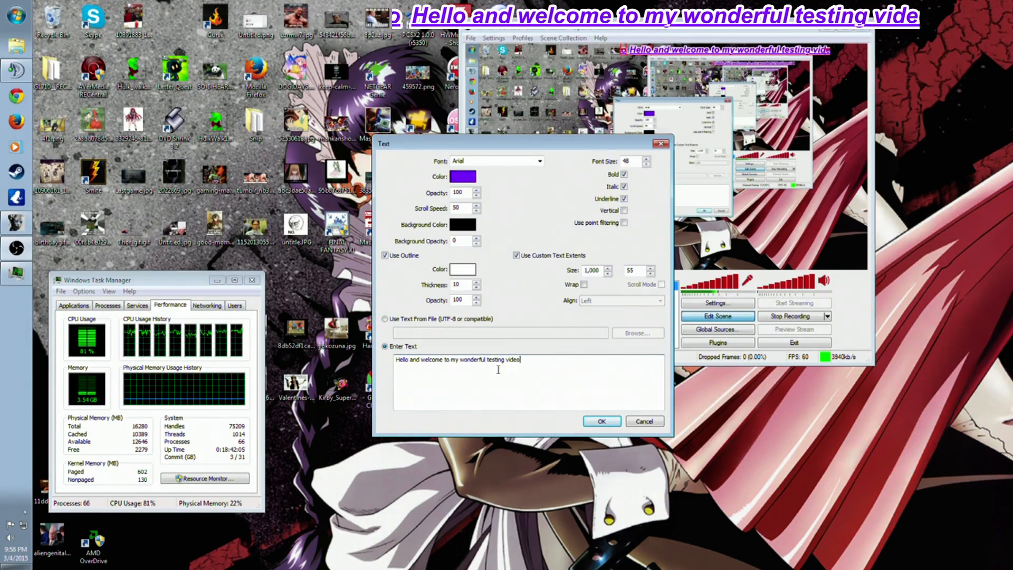
type("of Hell")
type(" a")
type("j")
type("oyable happiness ")
type("mwuhahahaha")
type("hahahaha")
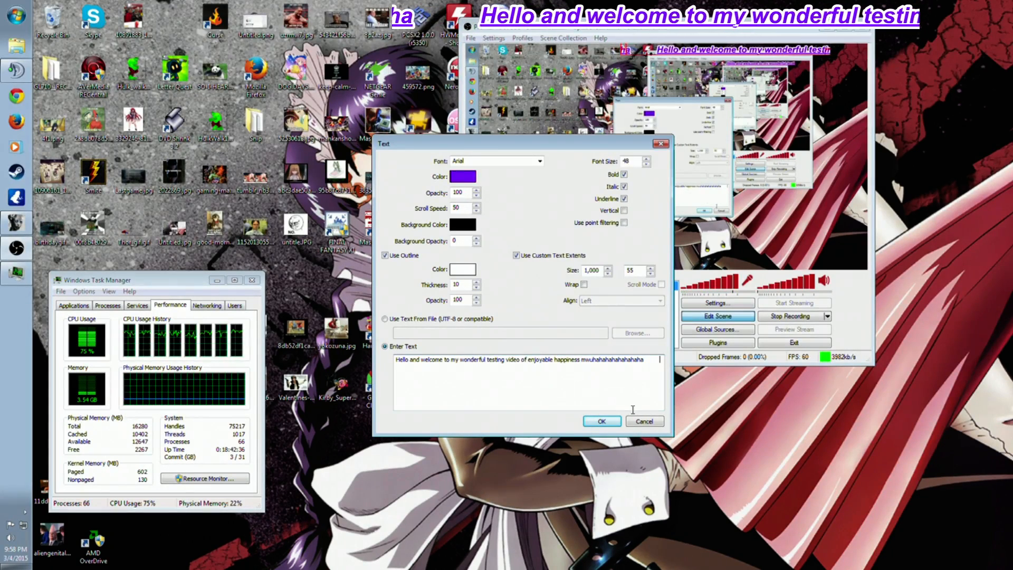
left_click(602, 421)
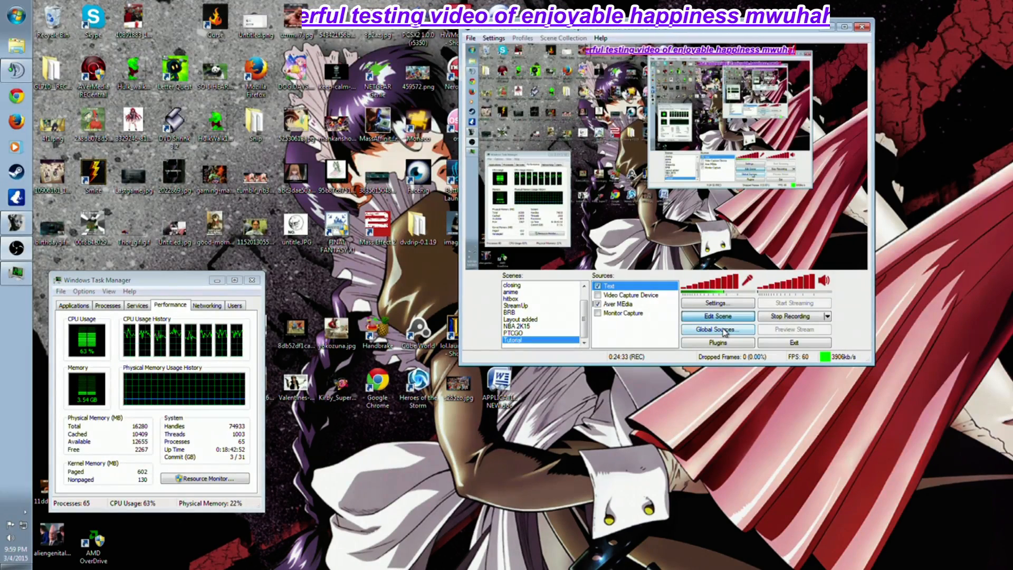
Step: Look through the Global Sources list and the source types it offers, closing it without adding a new Text source
left_click(686, 331)
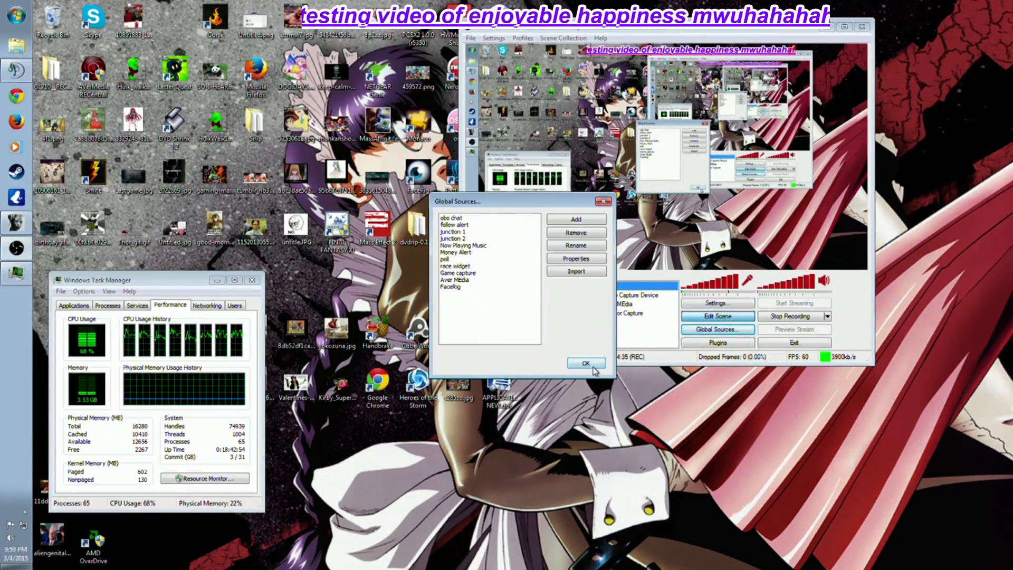
left_click(576, 219)
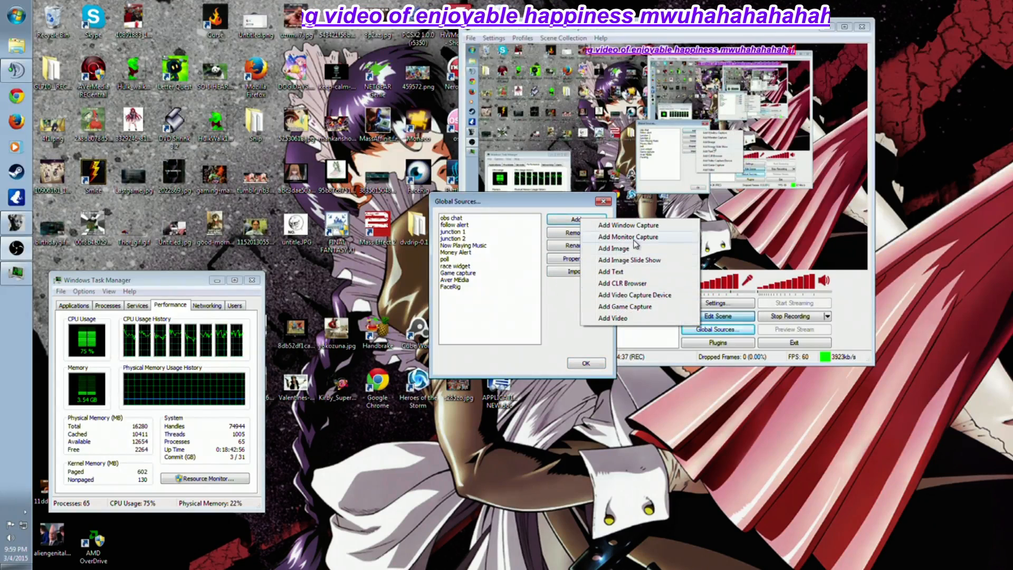
left_click(620, 272)
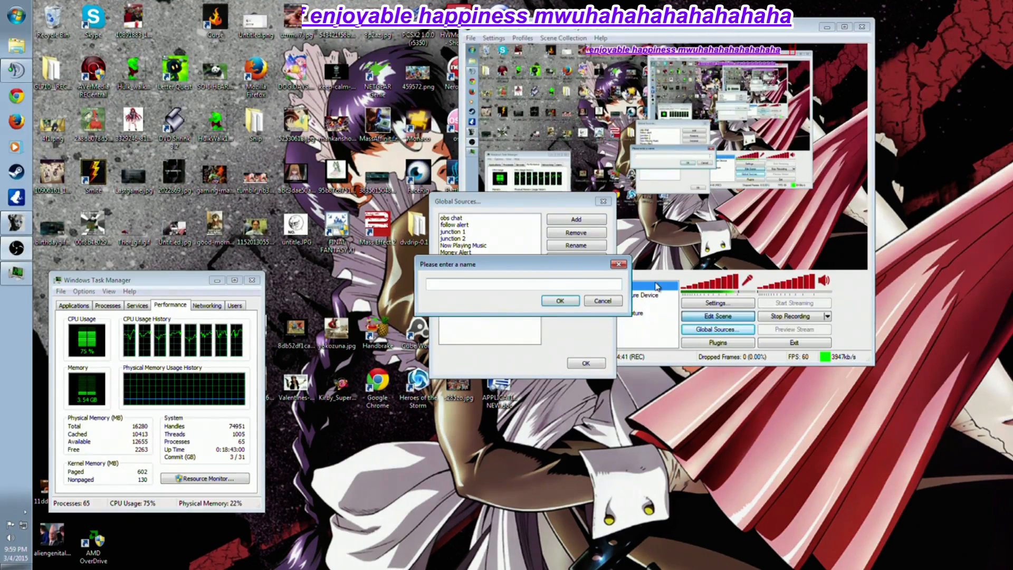
left_click(607, 302)
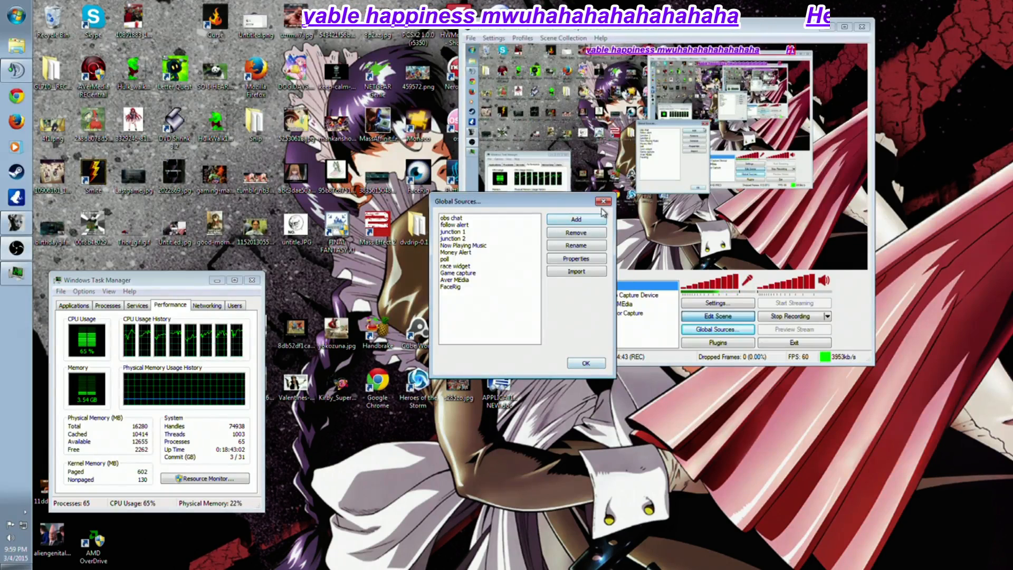
left_click(603, 201)
Step: Check which global sources can be added to the Tutorial scene without adding any
right_click(612, 331)
mouse_move(633, 333)
mouse_move(749, 380)
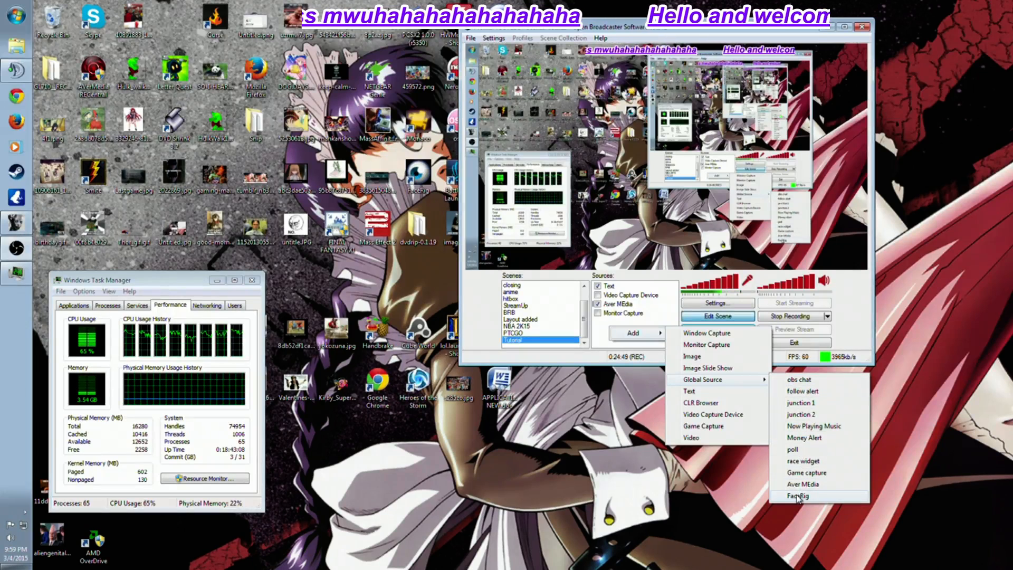
left_click(927, 348)
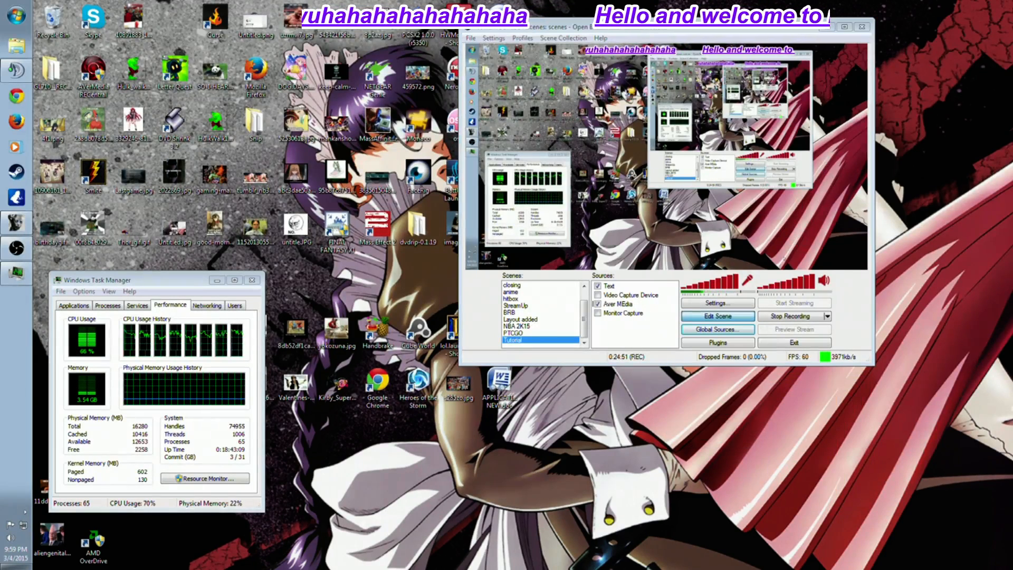